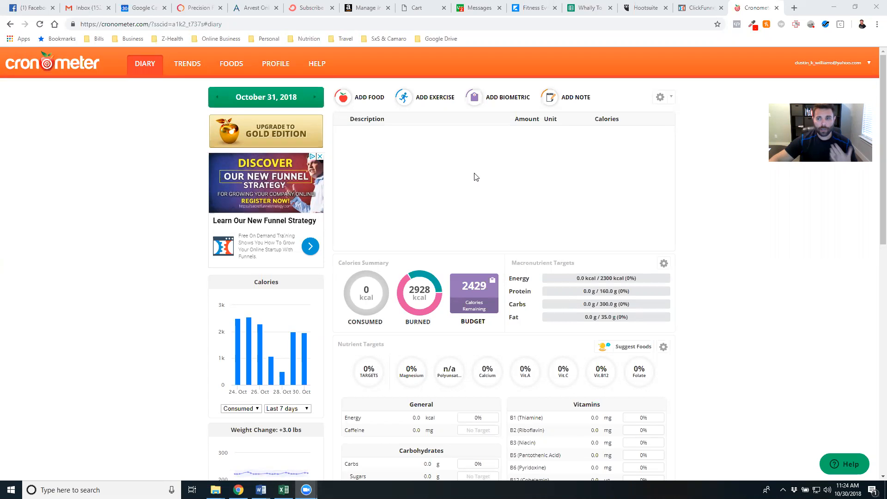
- Start a new custom recipe in the Foods section
left_click(235, 65)
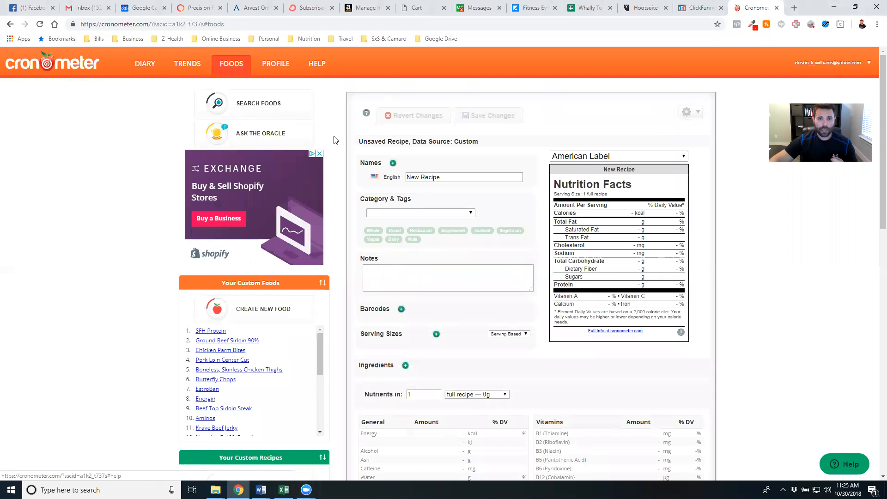
scroll(258, 229, "down", 5)
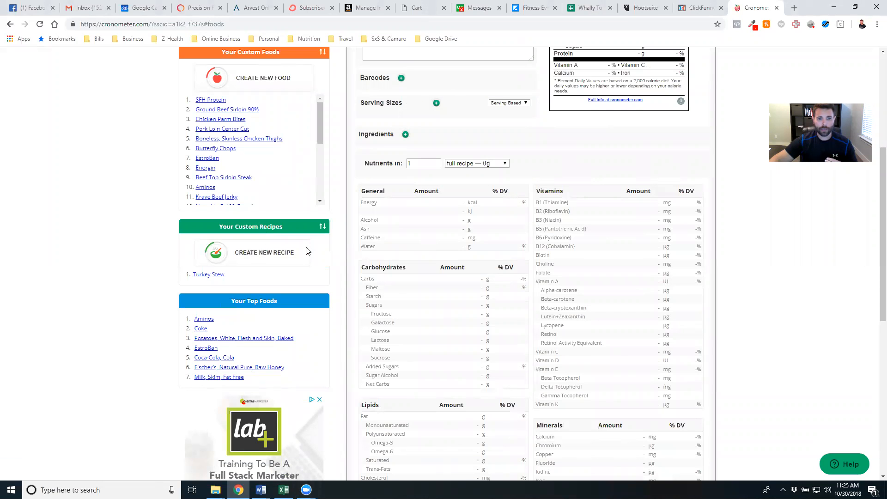
left_click(285, 253)
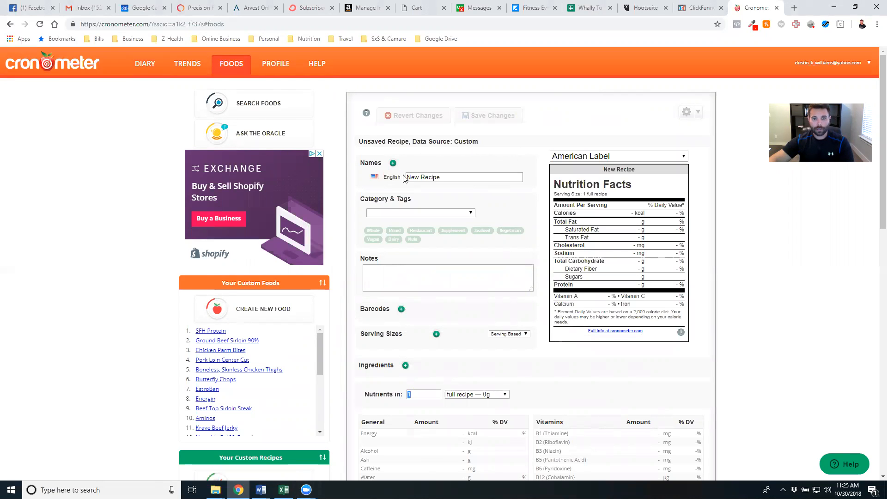
- Name the recipe with the cook's first name in possessive form followed by "Turkey Stew"
double_click(442, 178)
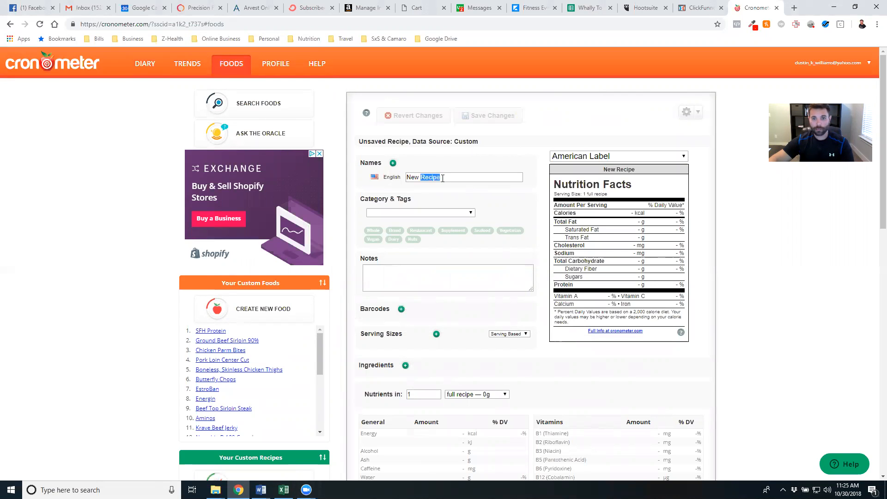
triple_click(443, 178)
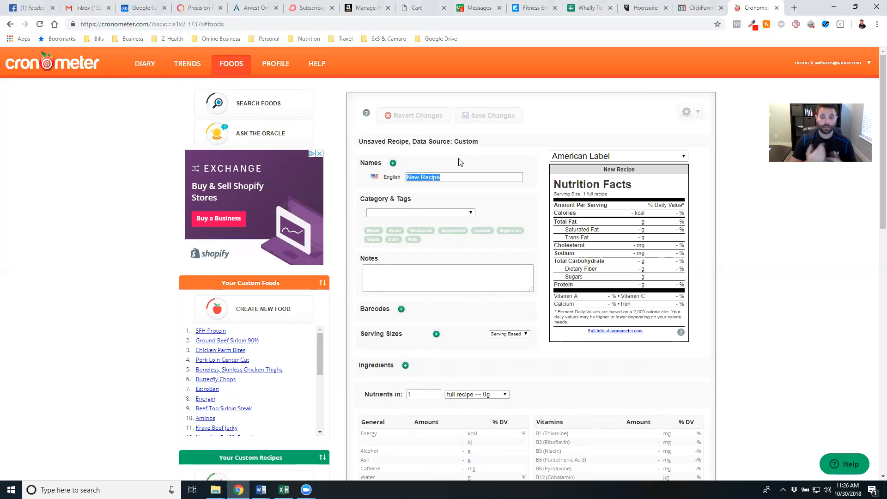
type("Tur")
key("BackSpace")
key("BackSpace")
key("BackSpace")
type("Aamzi")
key("BackSpace")
key("BackSpace")
key("BackSpace")
key("BackSpace")
type("mber's Tur")
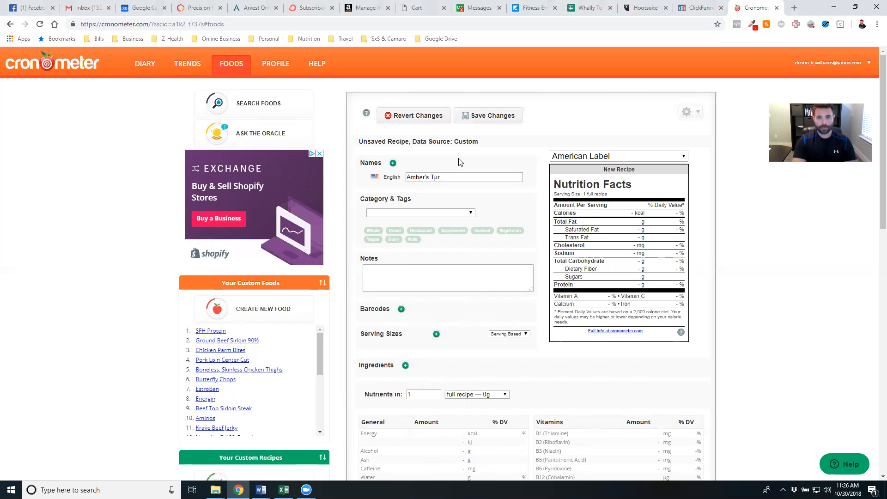
type("key Stew")
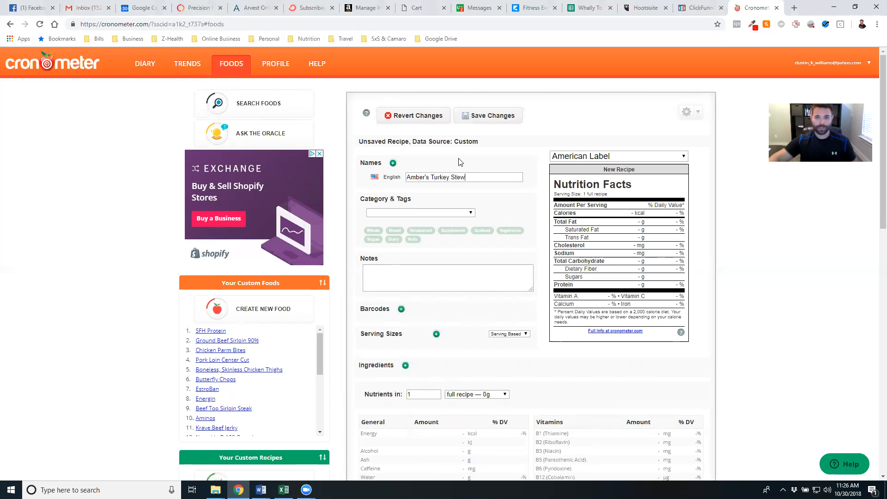
- Set the recipe's category to Soups, Sauces, and Gravies
scroll(473, 160, "down", 1)
left_click(470, 167)
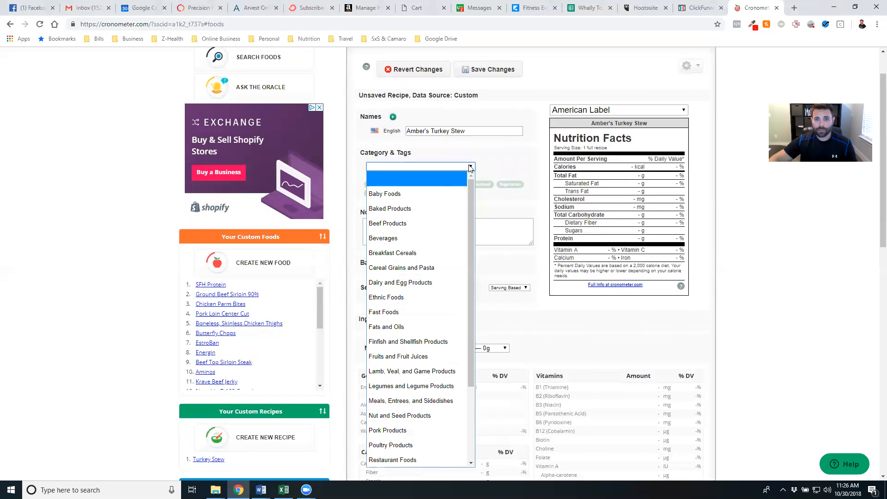
scroll(445, 221, "down", 2)
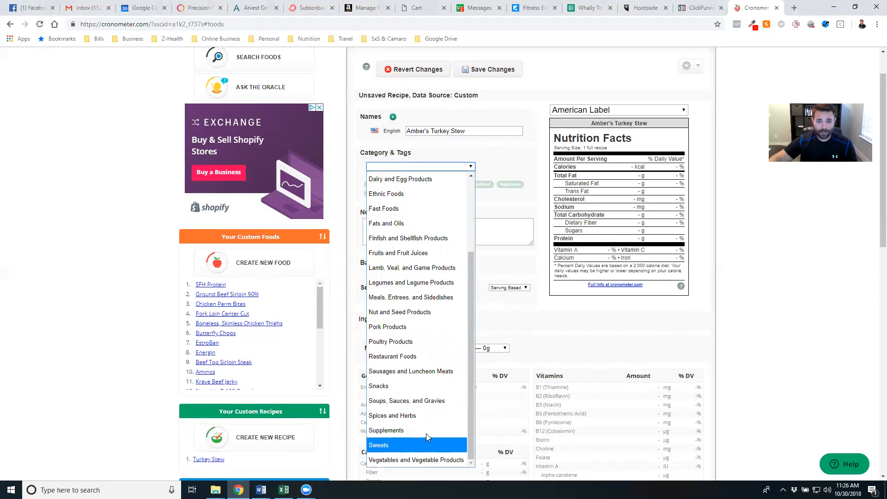
left_click(427, 401)
left_click(529, 164)
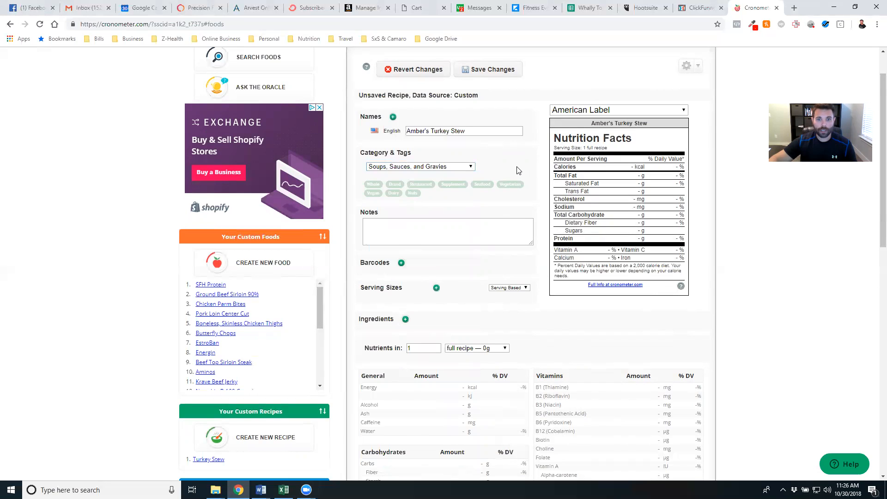
- Begin adding an ingredient to the recipe and search for "petite diced tomatoes"
scroll(522, 178, "down", 1)
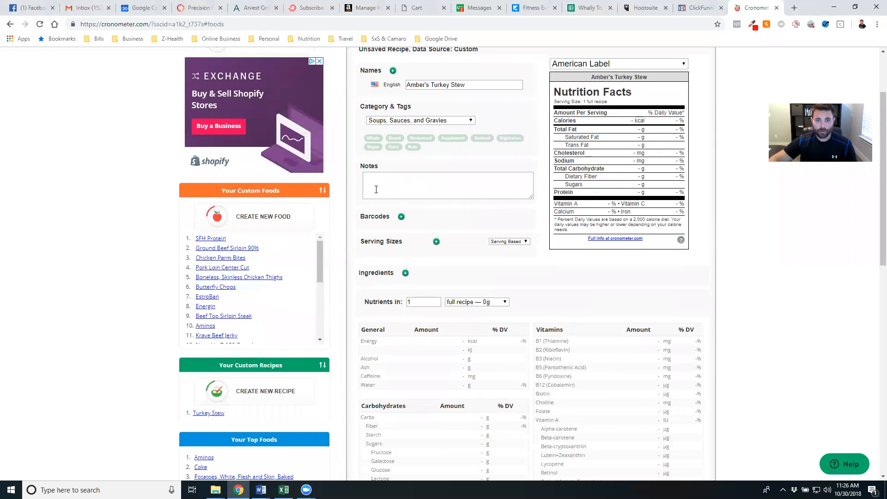
scroll(535, 176, "down", 2)
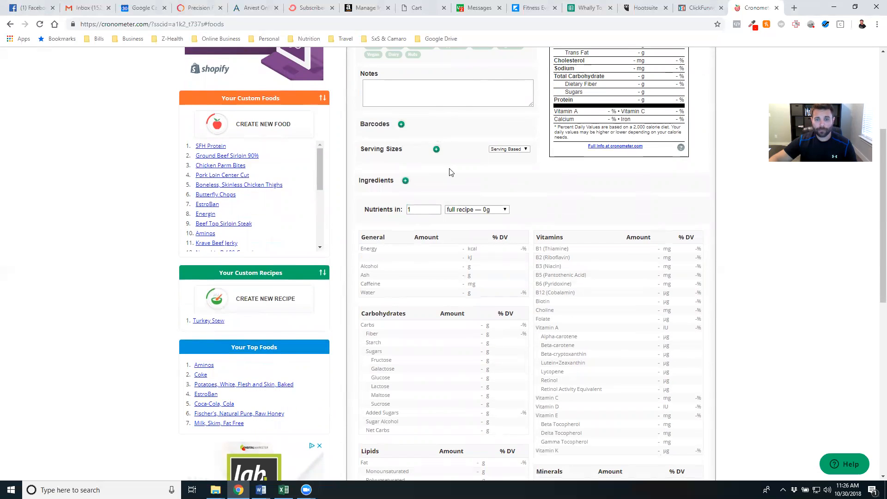
left_click(405, 181)
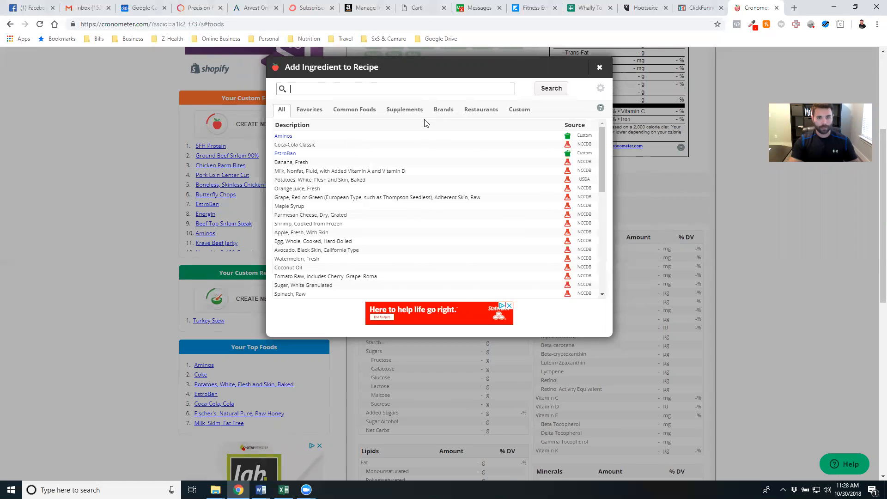
type("peti")
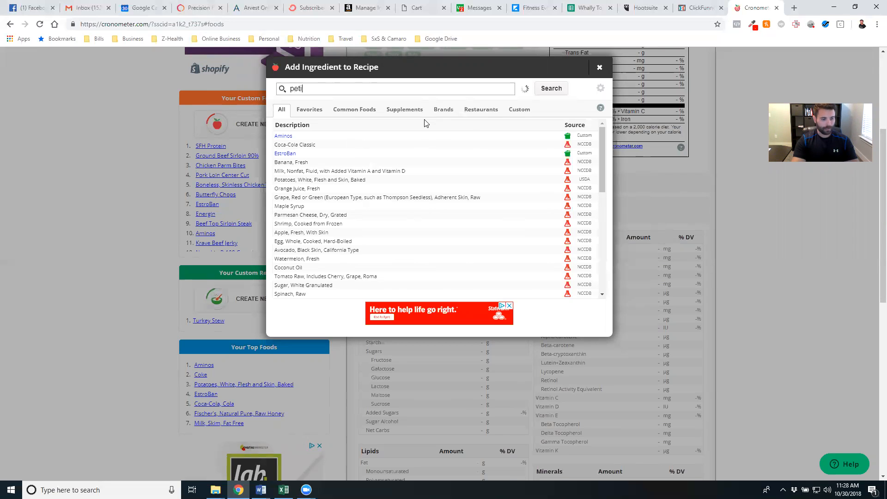
type("te diced tomatores")
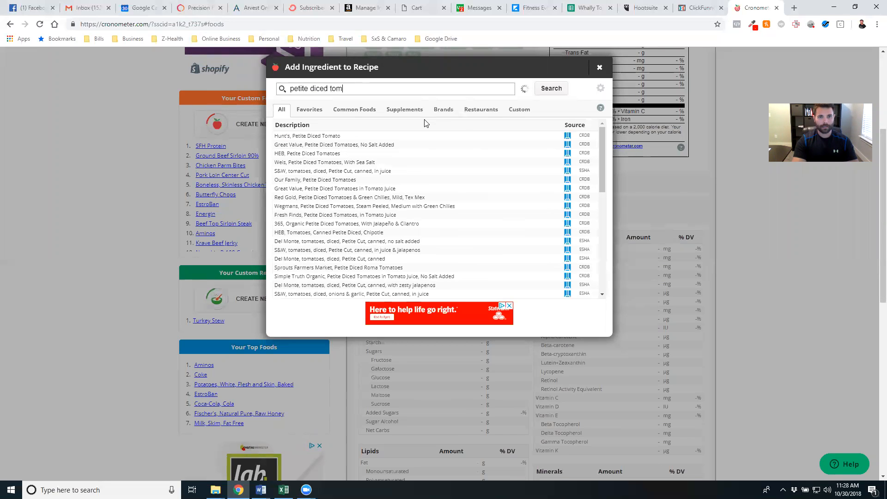
key("BackSpace")
key("BackSpace")
key("BackSpace")
type("es")
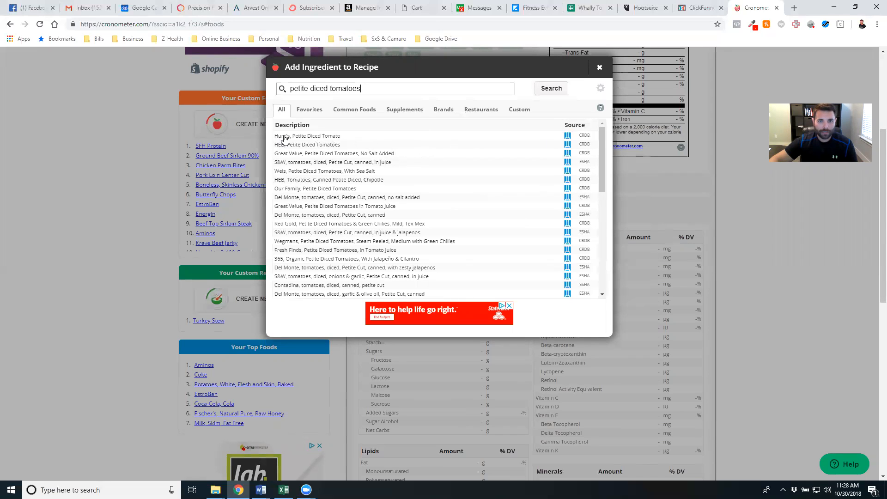
- Try to view the listed nutrients of Hunt's, Petite Diced Tomato, without saving the recipe
left_click(322, 139)
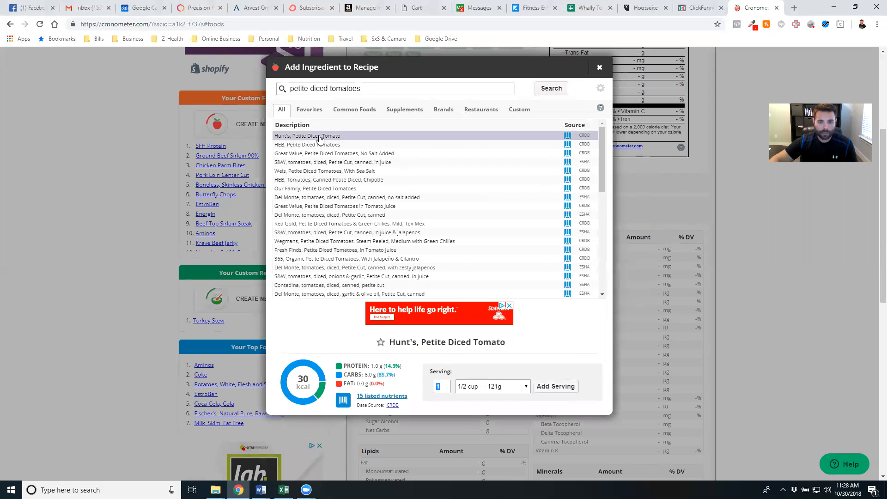
left_click(385, 397)
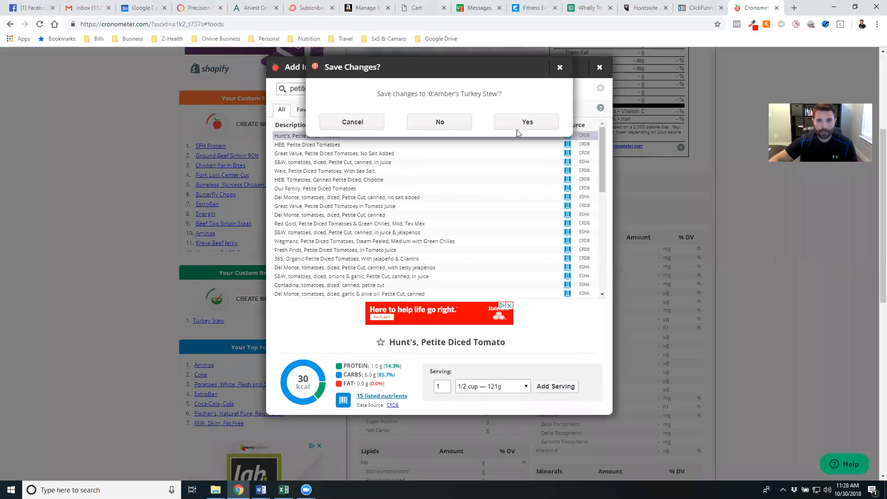
left_click(560, 67)
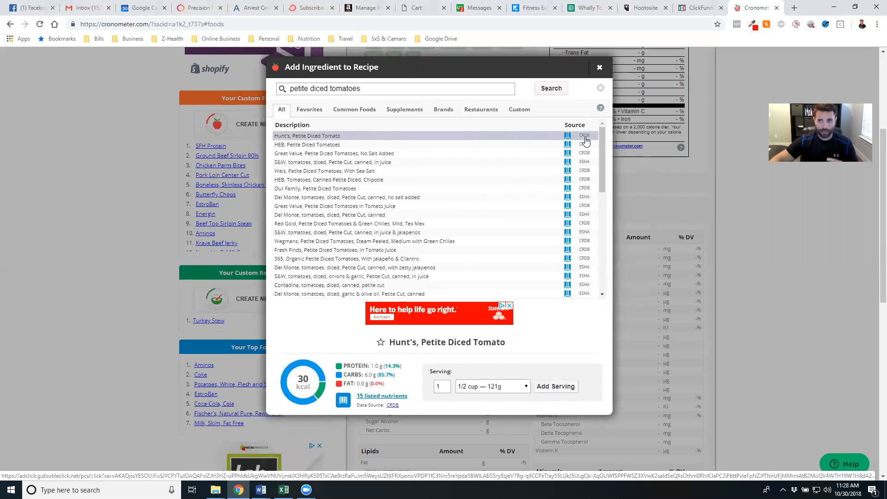
- Change the ingredient search to "tomatoes canned"
double_click(420, 89)
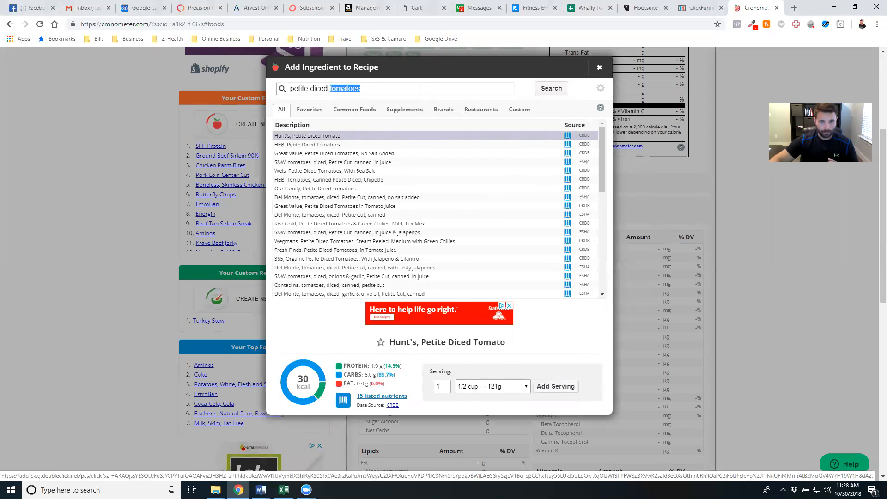
double_click(305, 89)
key("BackSpace")
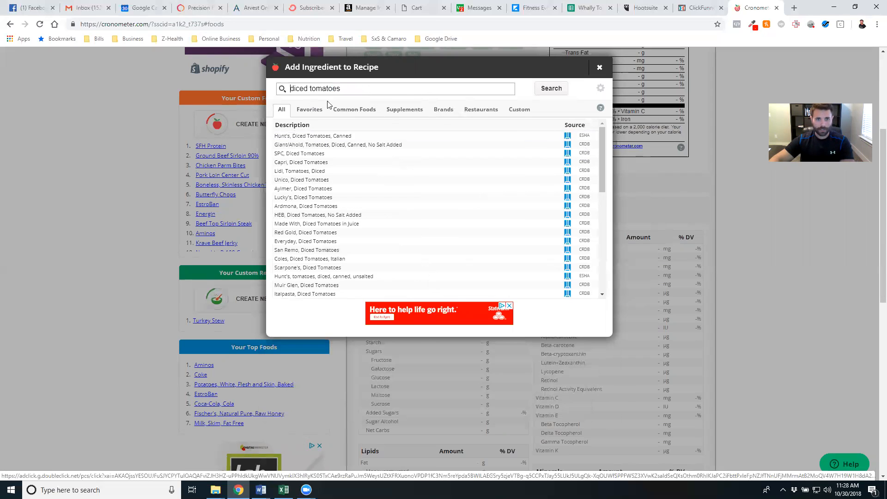
double_click(301, 89)
key("BackSpace")
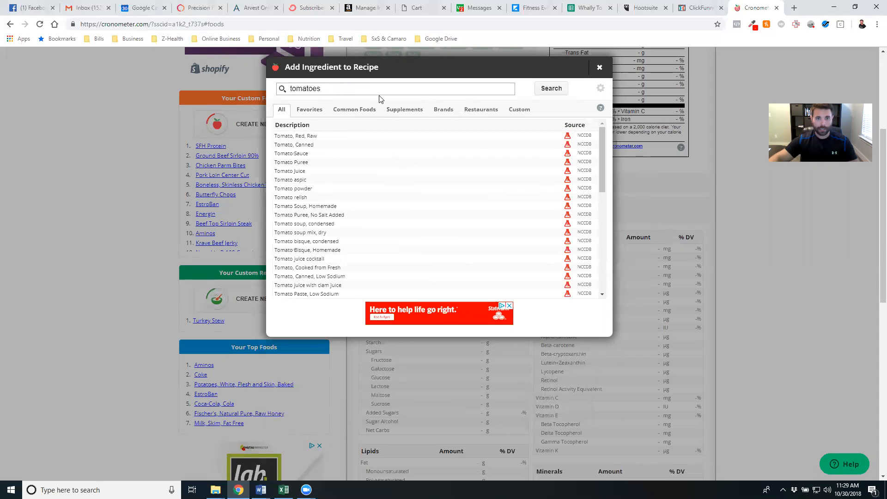
type("canned")
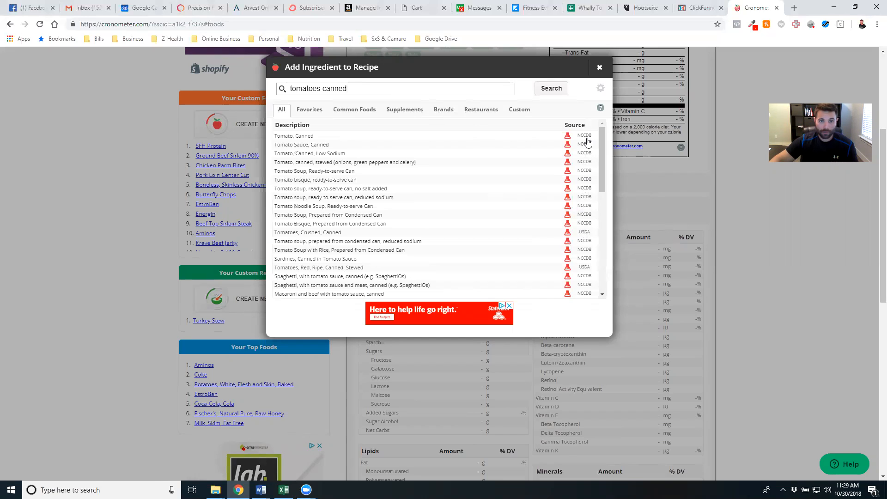
- Select the Tomato, Canned ingredient and check its available serving units
left_click(352, 137)
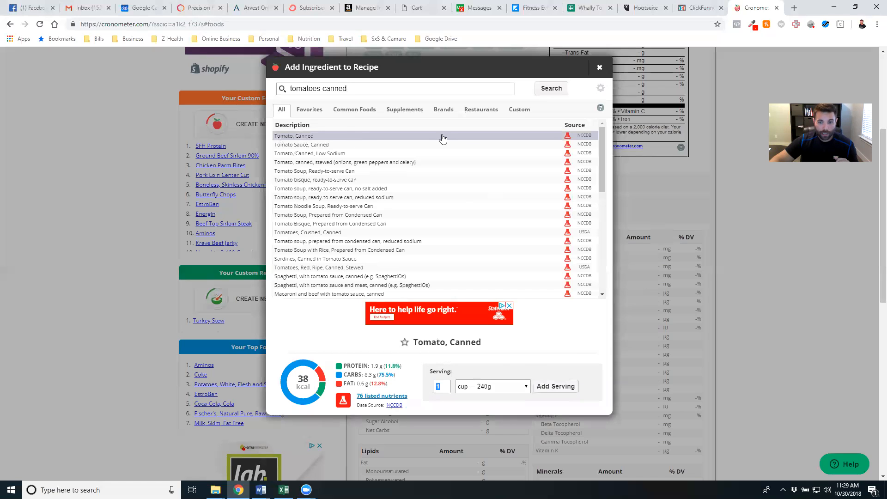
left_click(514, 390)
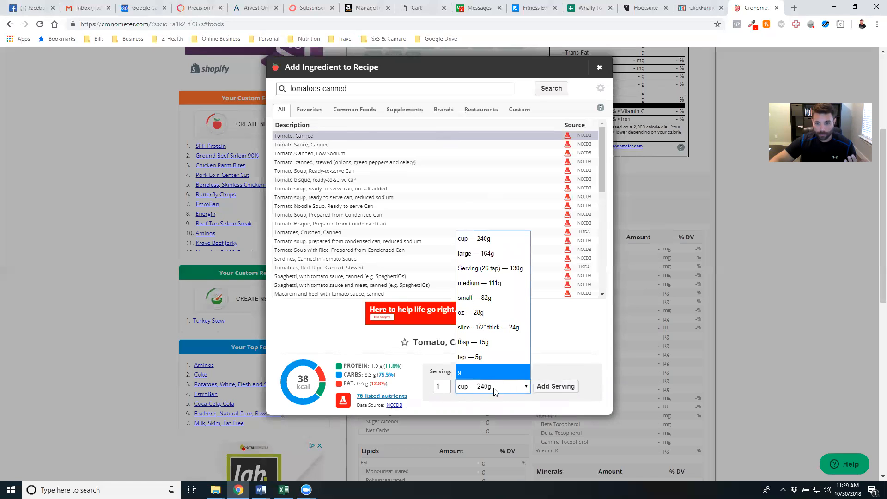
left_click(540, 354)
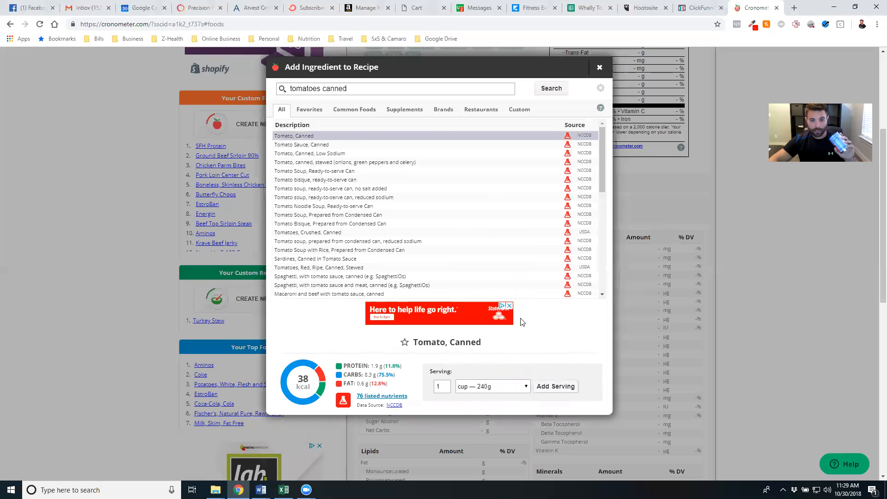
- Calculate 25 × 3.5 in the Windows Calculator, then close it
left_click(11, 489)
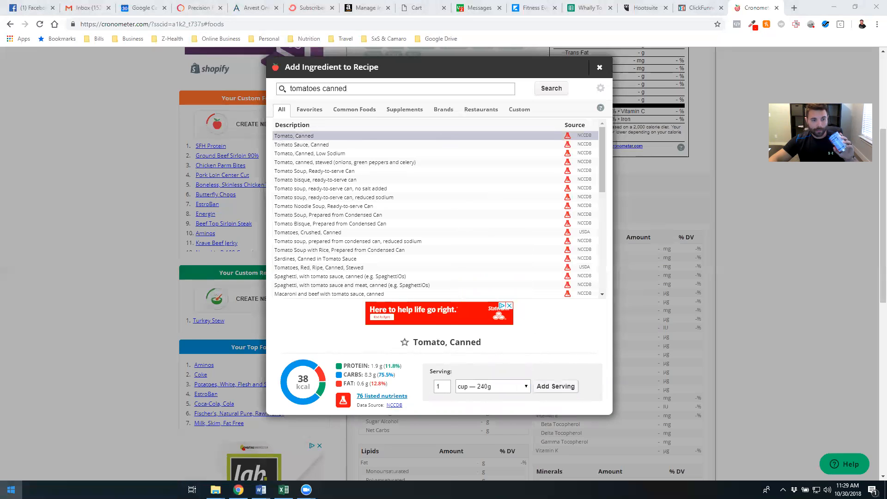
left_click(59, 380)
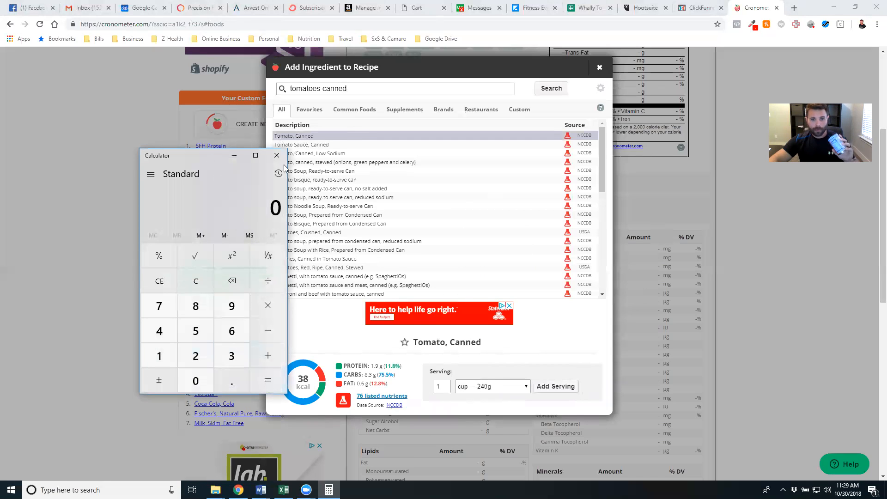
left_click_drag(208, 155, 288, 167)
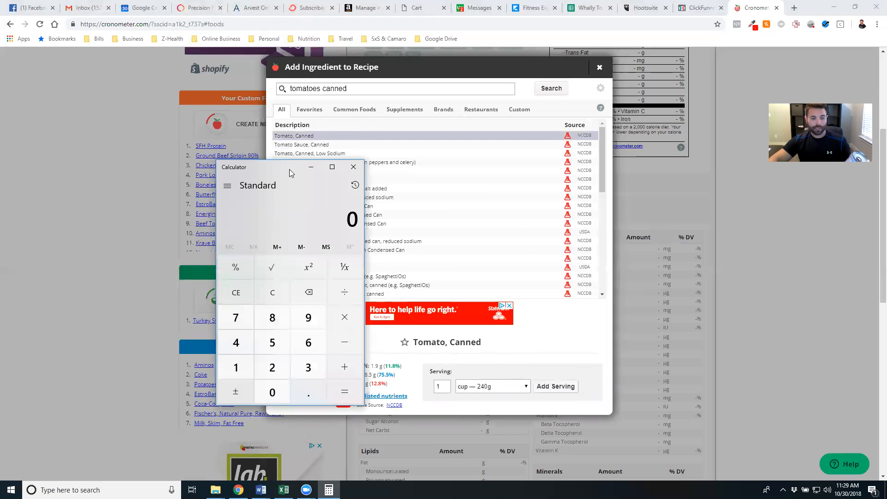
type("25")
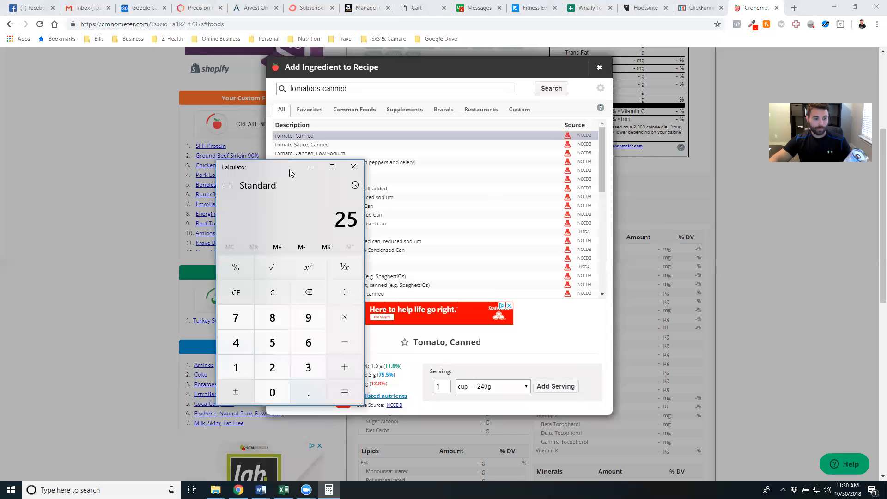
type("*3.5")
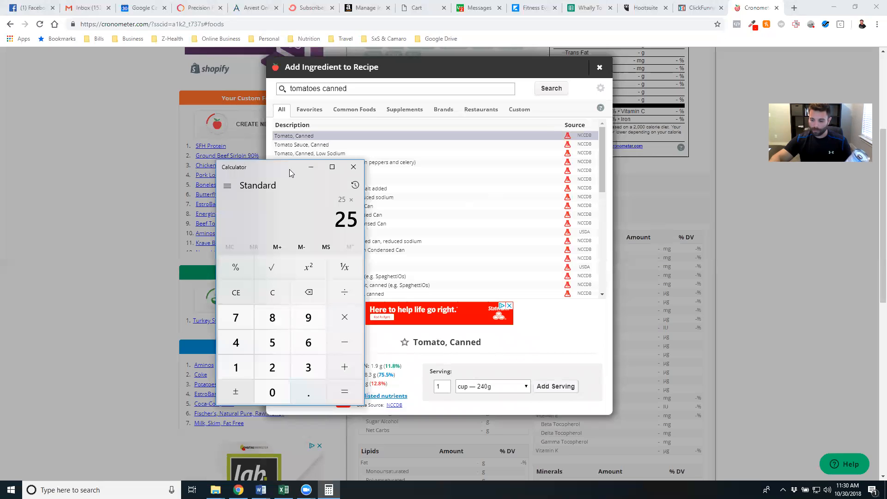
key("Return")
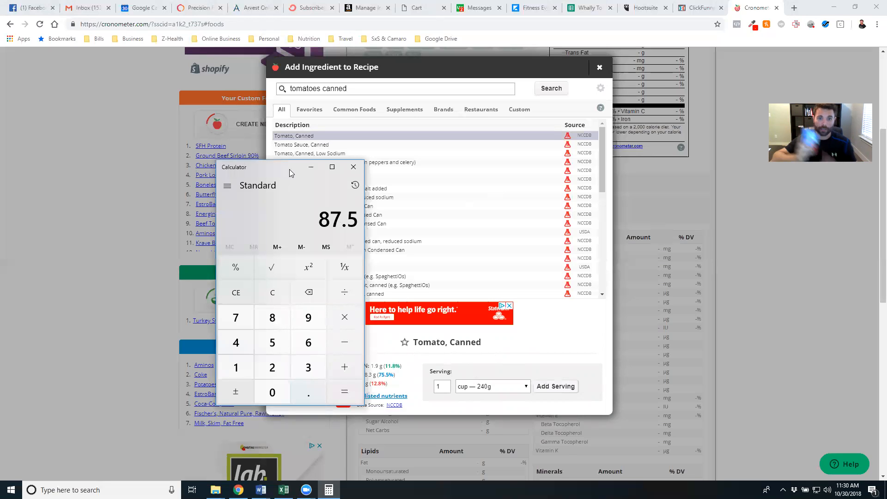
left_click(353, 167)
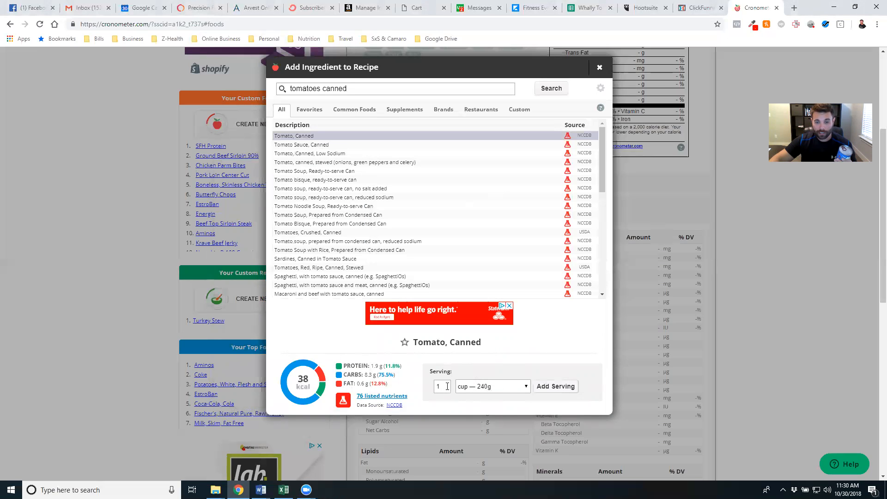
- Set the Tomato, Canned serving to 2.3 cups and add it to the recipe
key("BackSpace")
type("2")
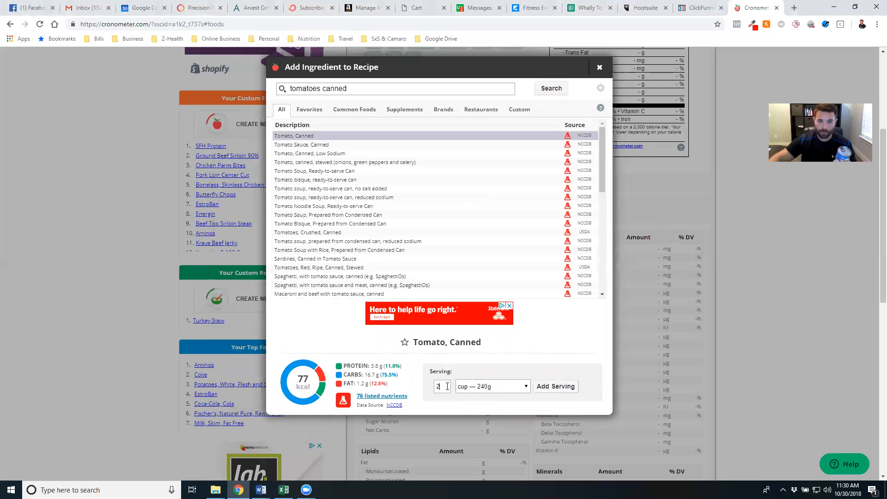
type(".2")
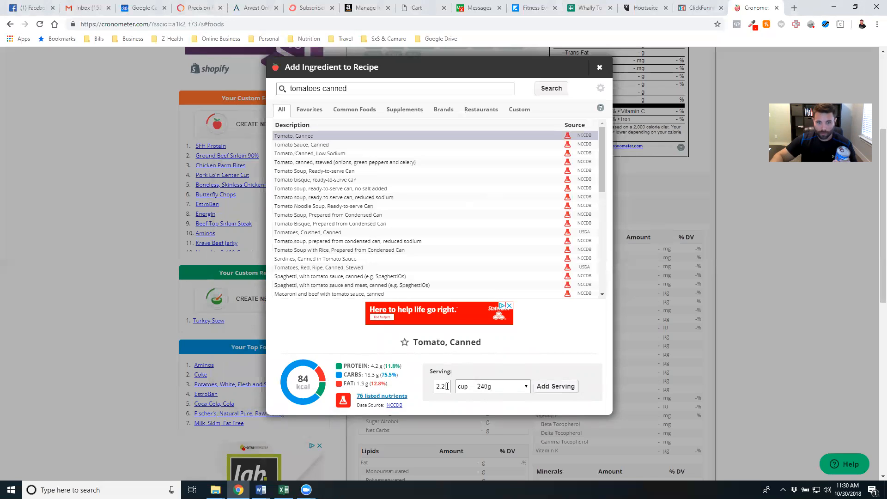
key("BackSpace")
type("3")
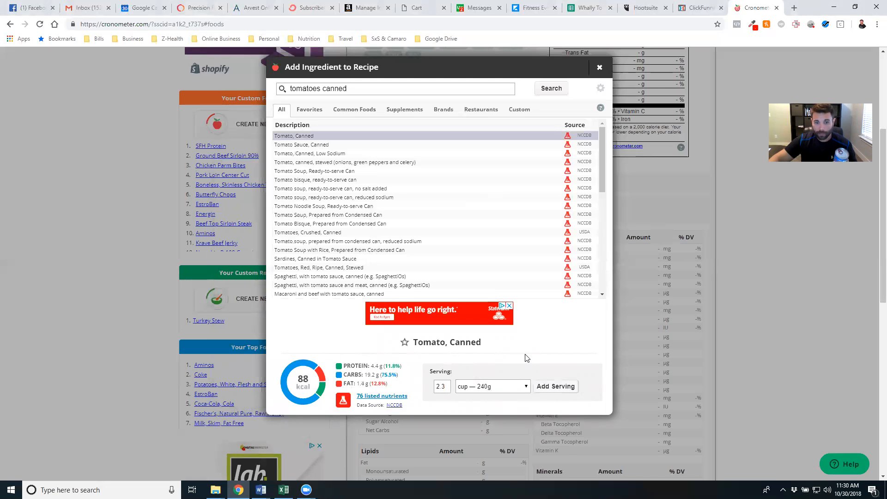
mouse_move(316, 392)
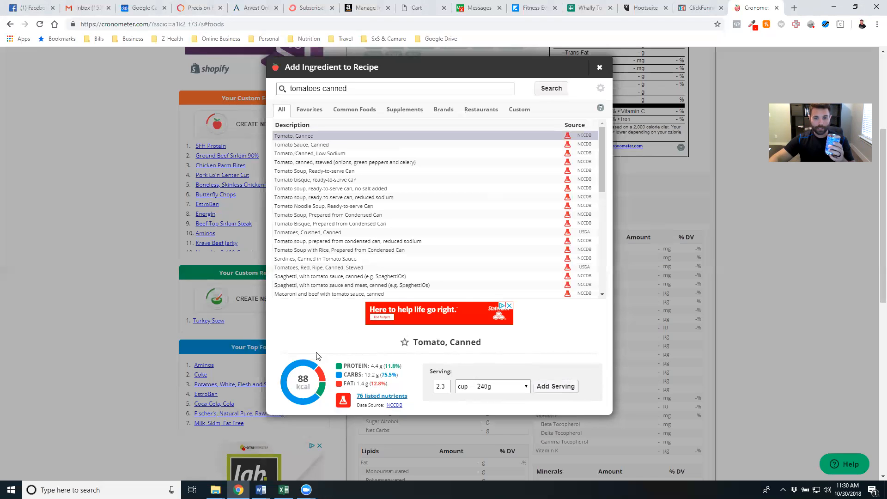
left_click(557, 386)
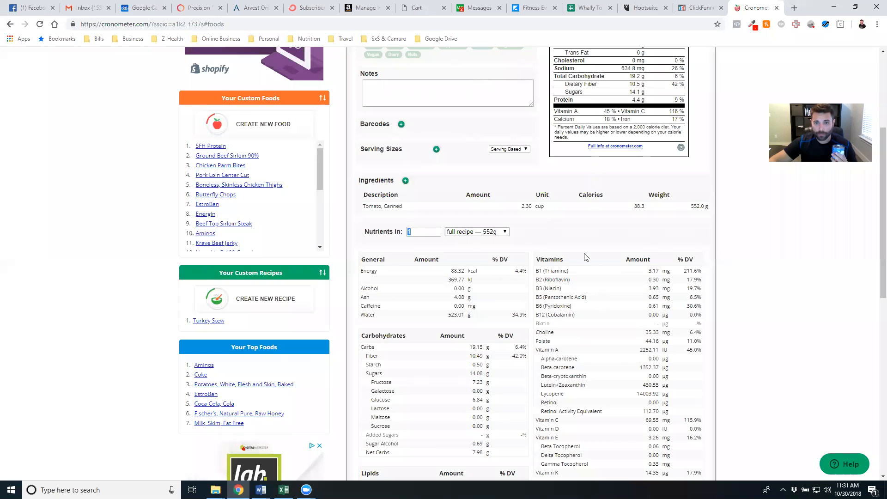
- Search the ingredients for "squash" and add 1 medium Squash, Summer, Zucchini, Includes Skin, Cooked, Boiled, without Salt to the recipe
scroll(601, 252, "down", 2)
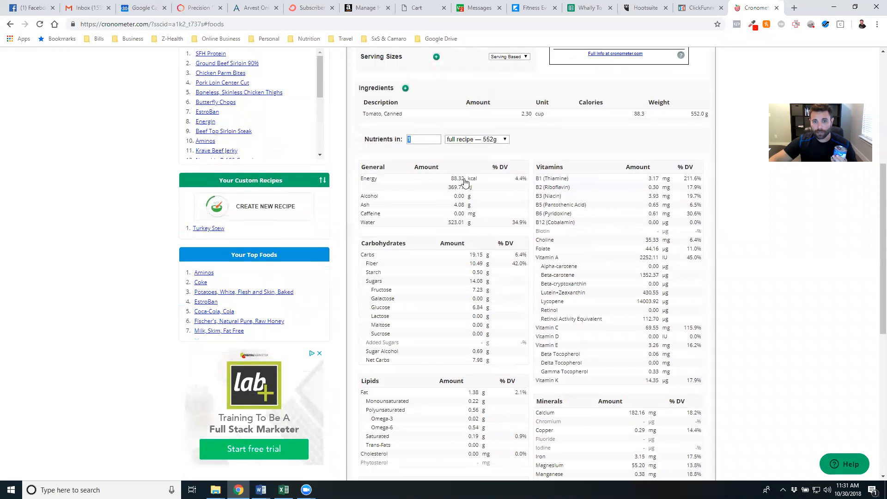
scroll(608, 189, "down", 2)
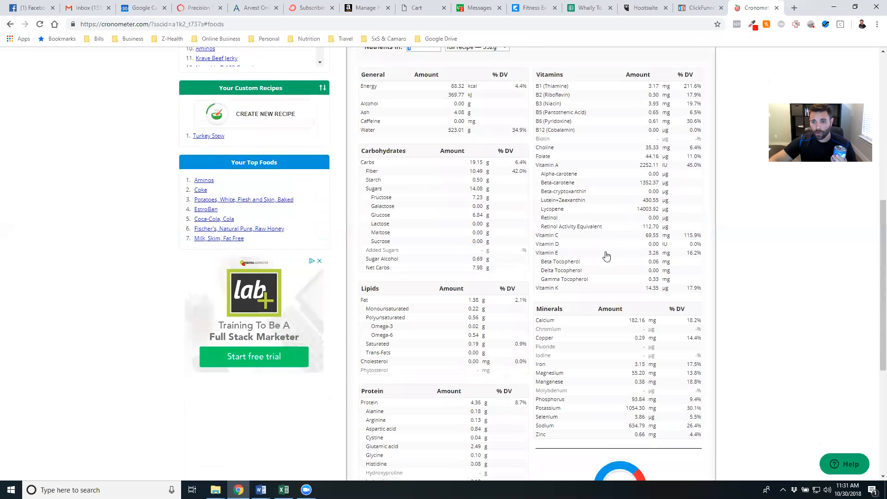
scroll(598, 287, "down", 2)
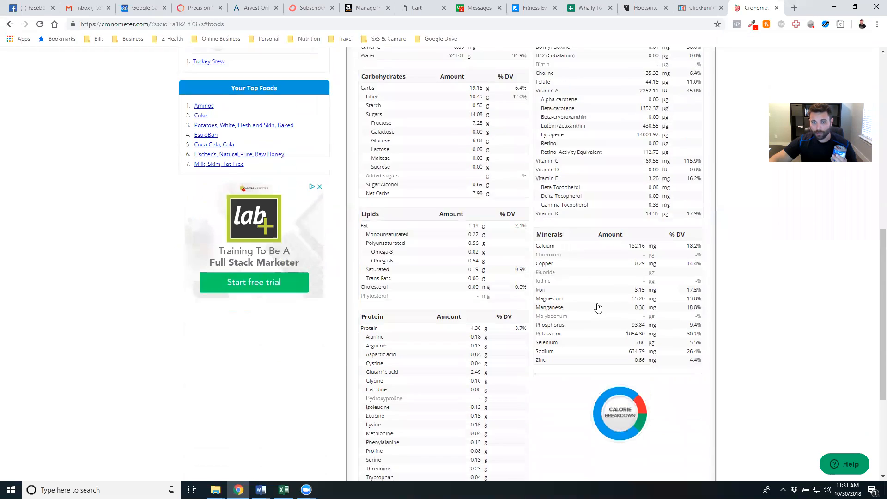
scroll(601, 278, "up", 5)
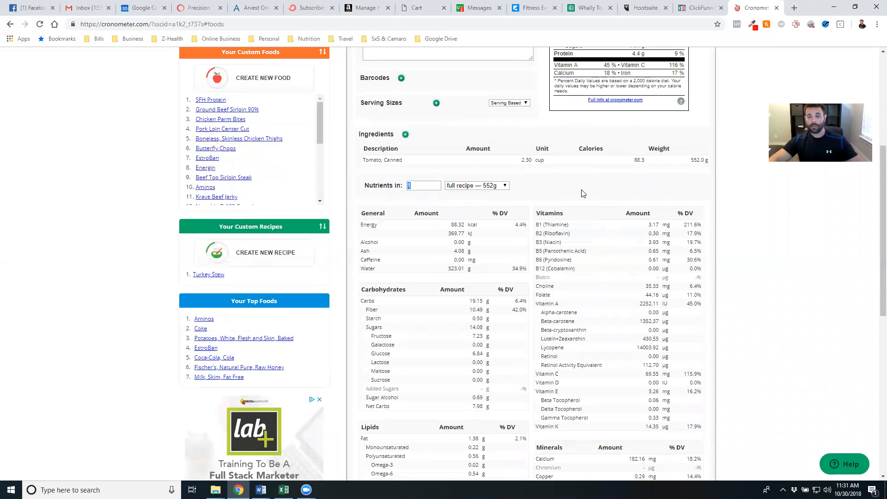
left_click(405, 134)
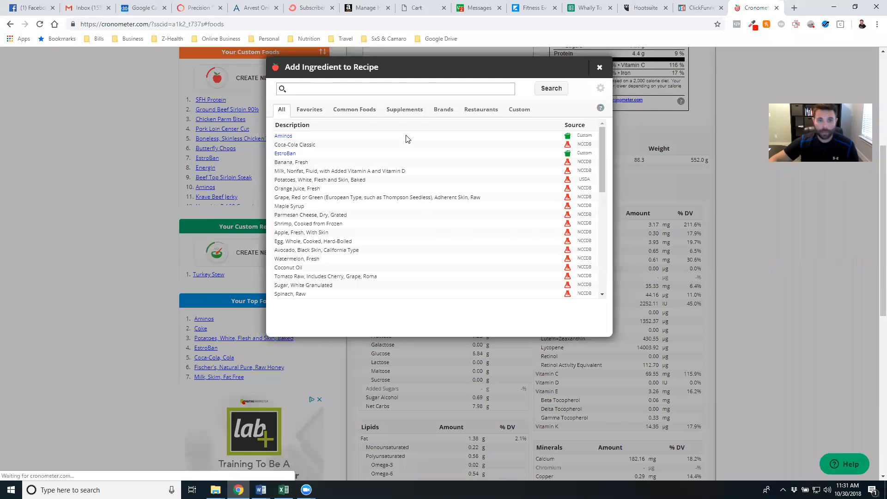
type("squash")
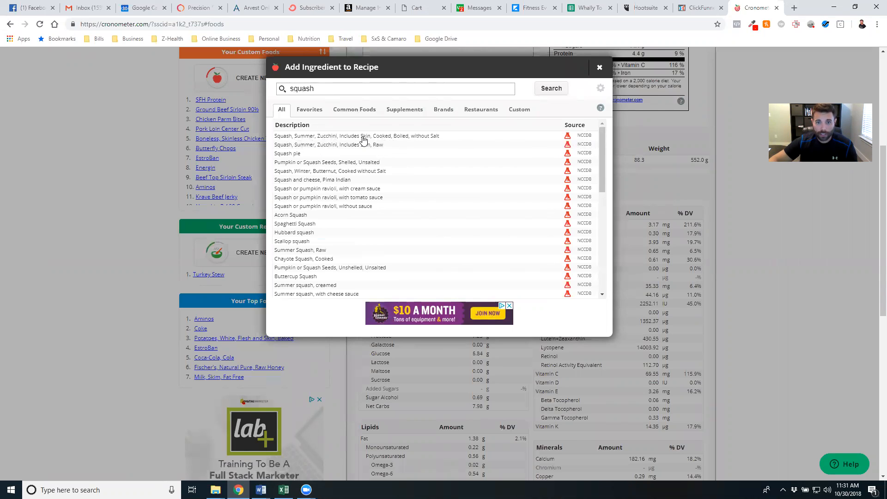
left_click(395, 135)
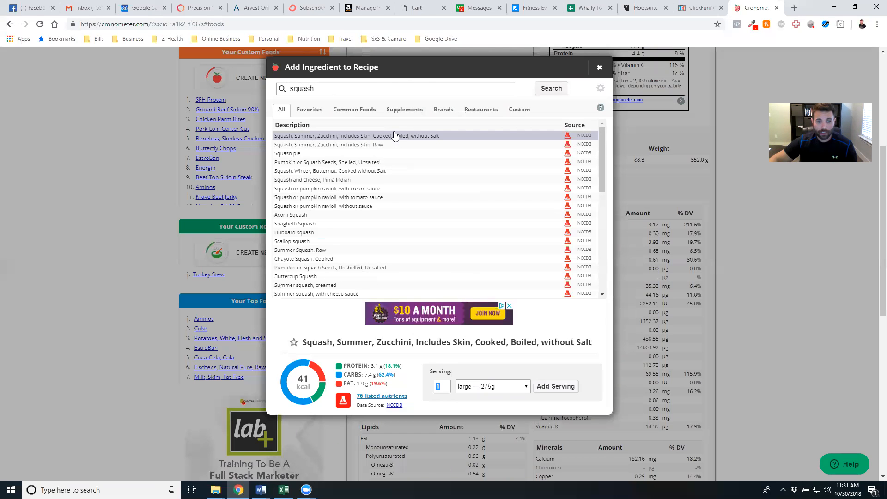
left_click(515, 390)
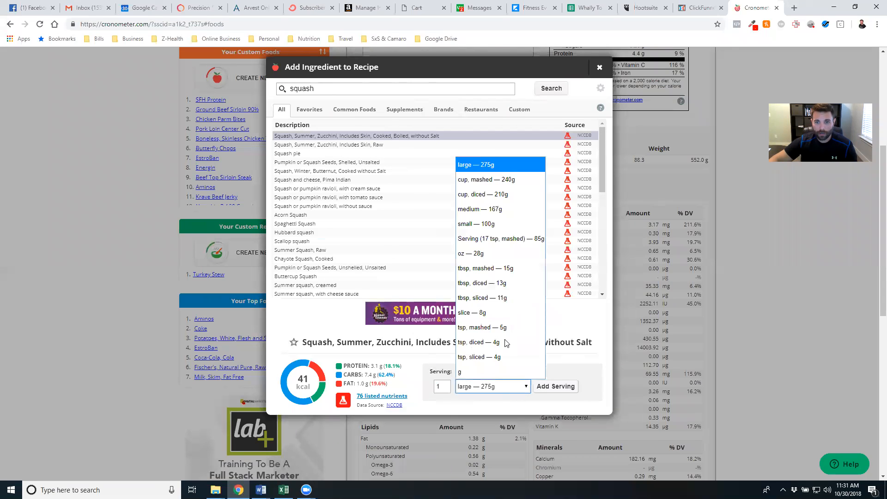
left_click(491, 209)
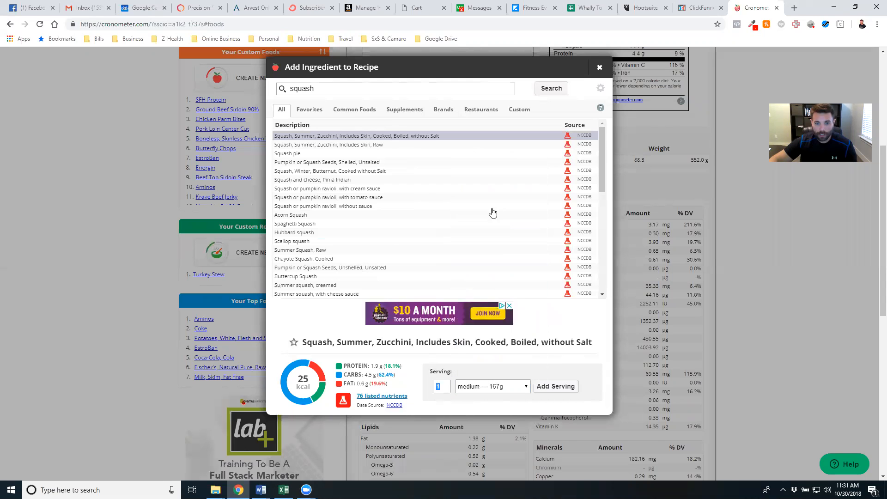
double_click(442, 387)
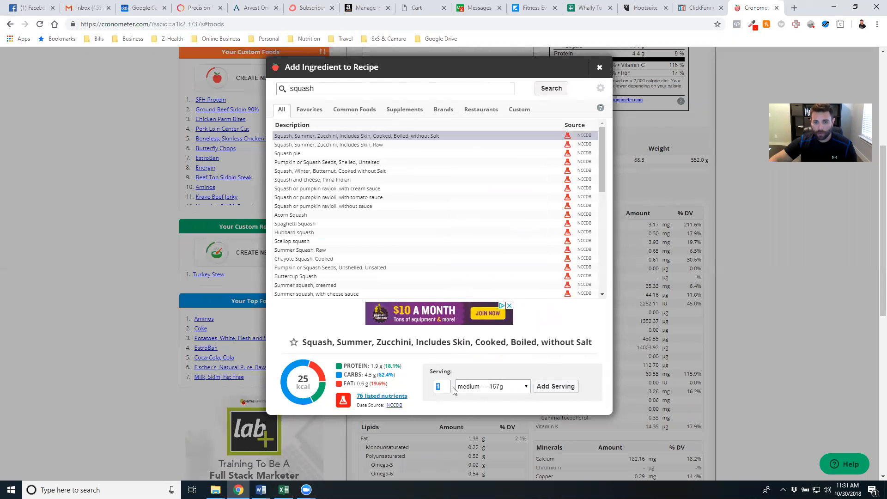
left_click(567, 388)
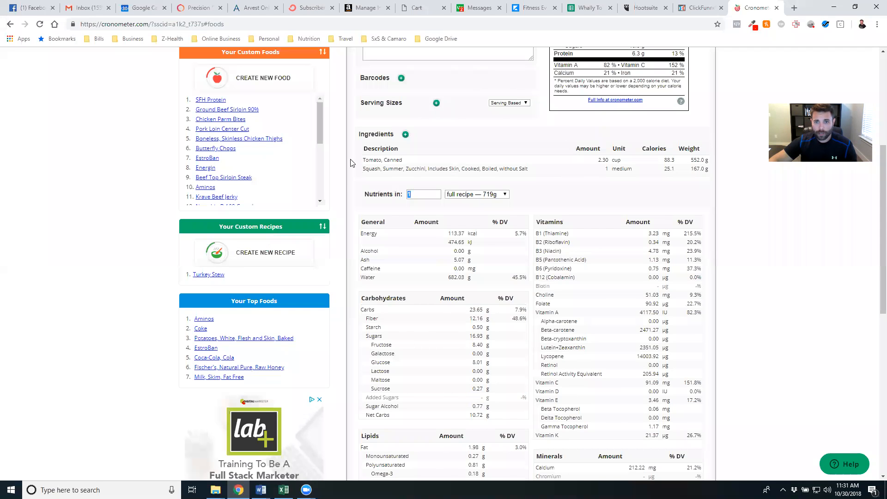
left_click(405, 135)
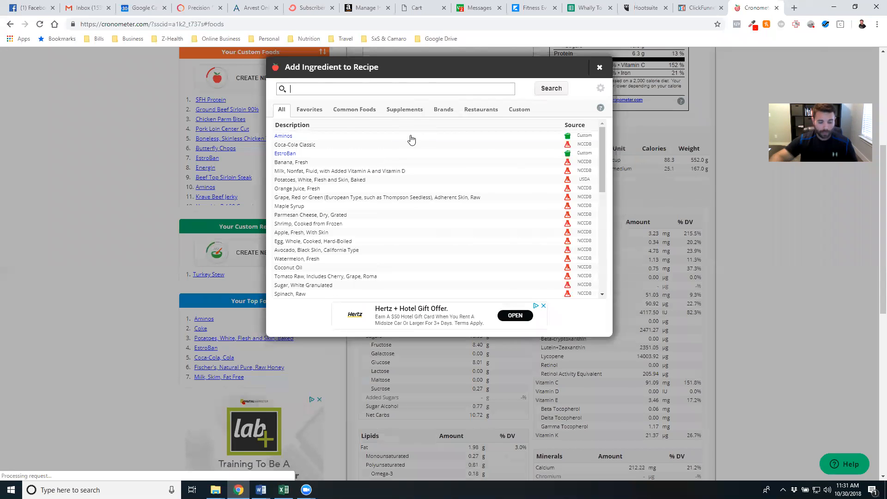
type("green beans")
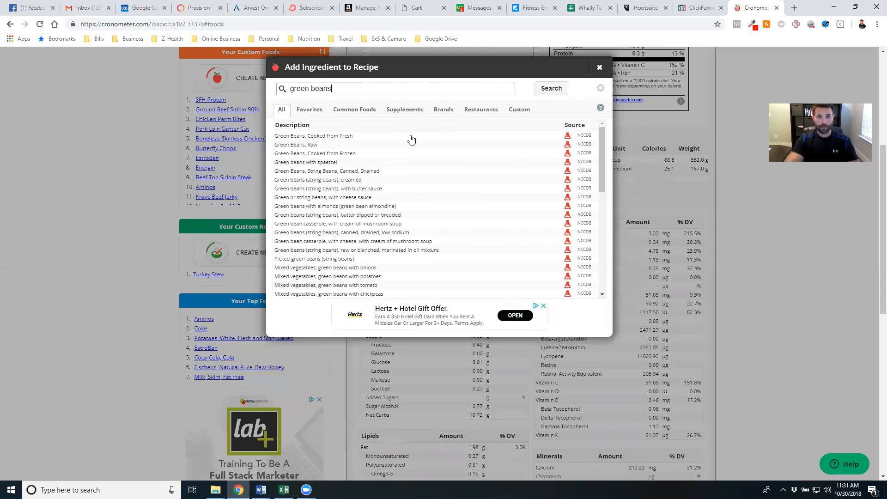
type(" can")
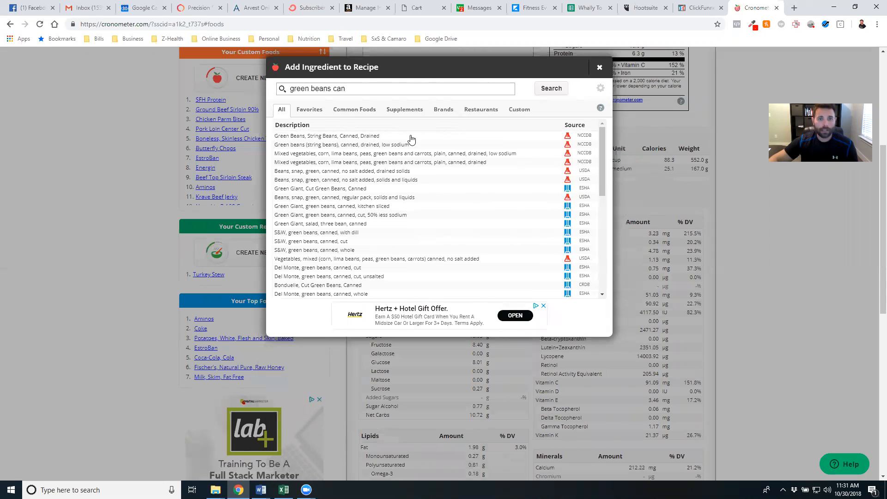
left_click(411, 137)
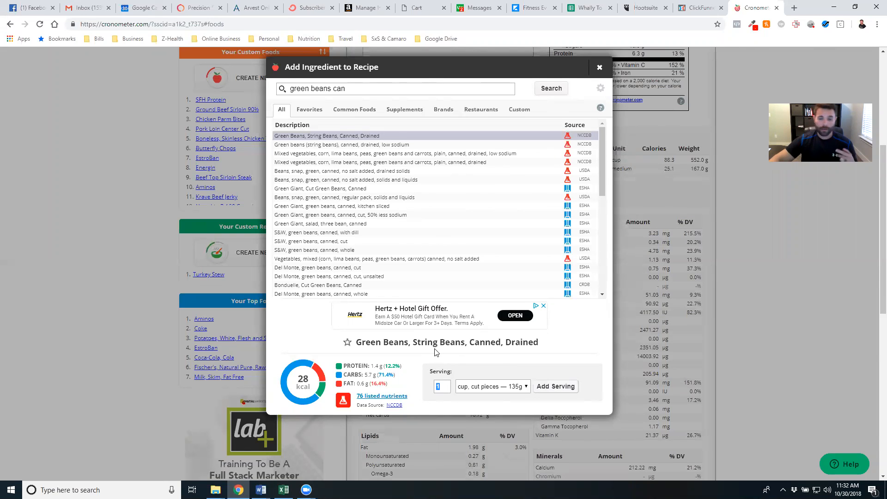
left_click(484, 388)
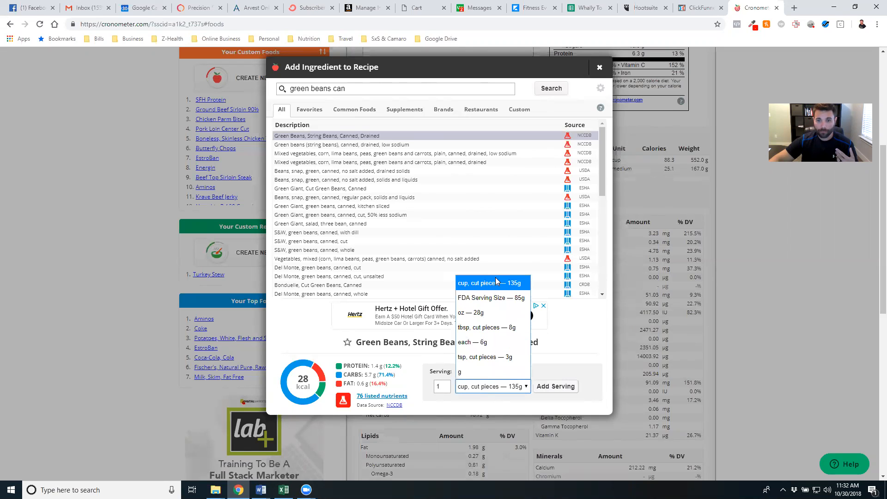
left_click(493, 317)
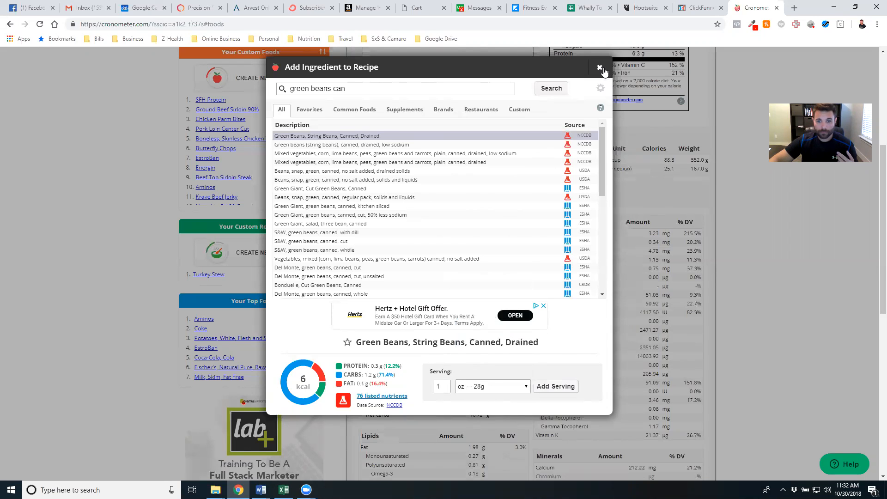
left_click(599, 68)
- Save the new recipe and open the existing custom recipe Turkey Stew
scroll(545, 234, "up", 4)
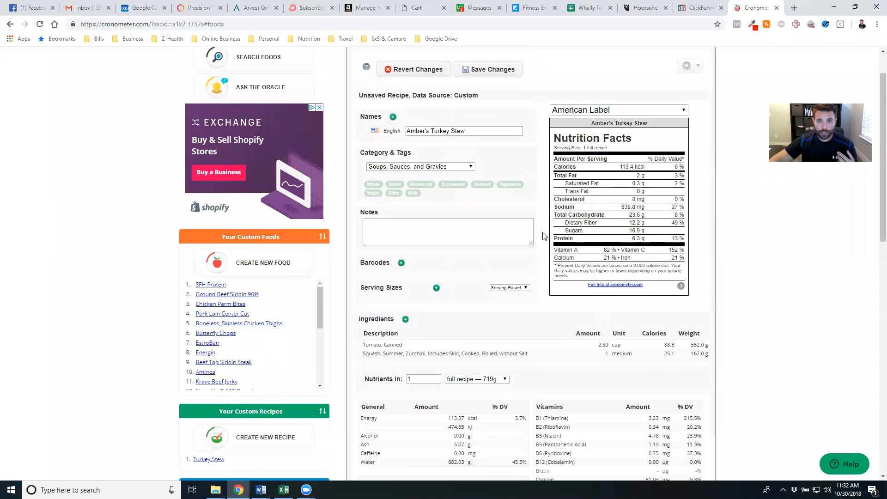
left_click(492, 71)
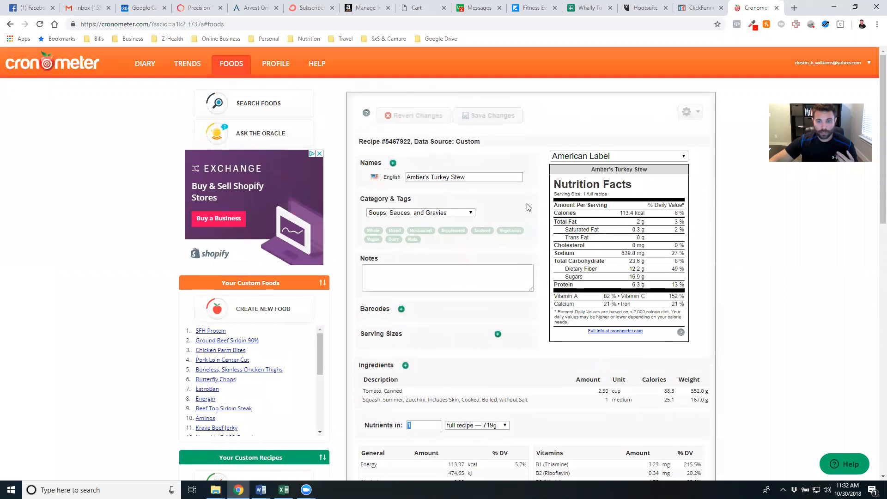
scroll(394, 311, "down", 4)
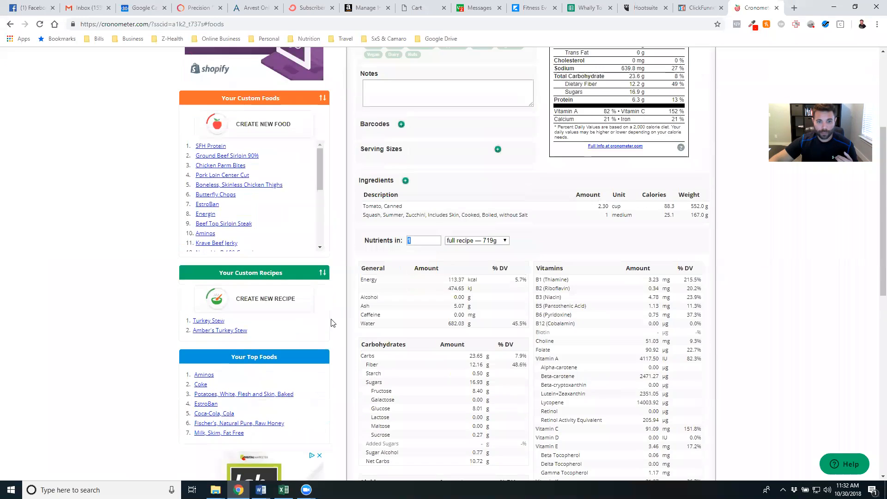
left_click(207, 321)
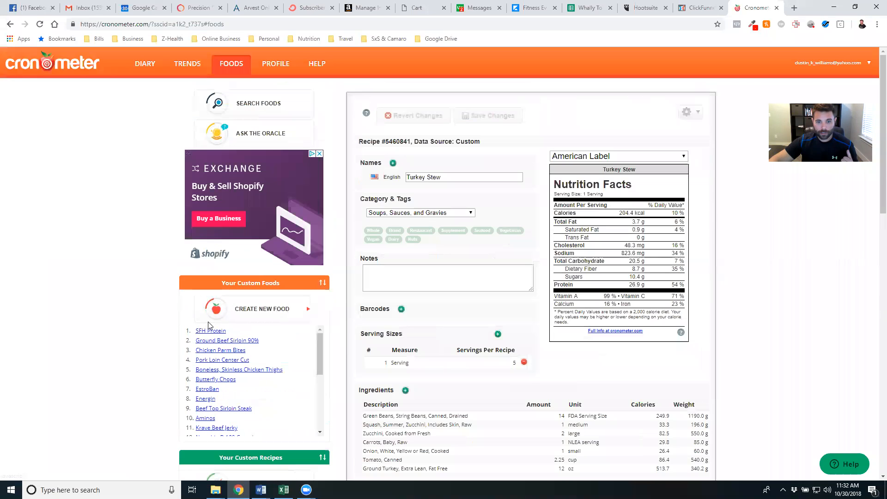
- Switch the Turkey Stew nutrient breakdown to the full recipe and examine its ingredients, carbohydrates, lipids, vitamins and minerals
scroll(553, 298, "down", 3)
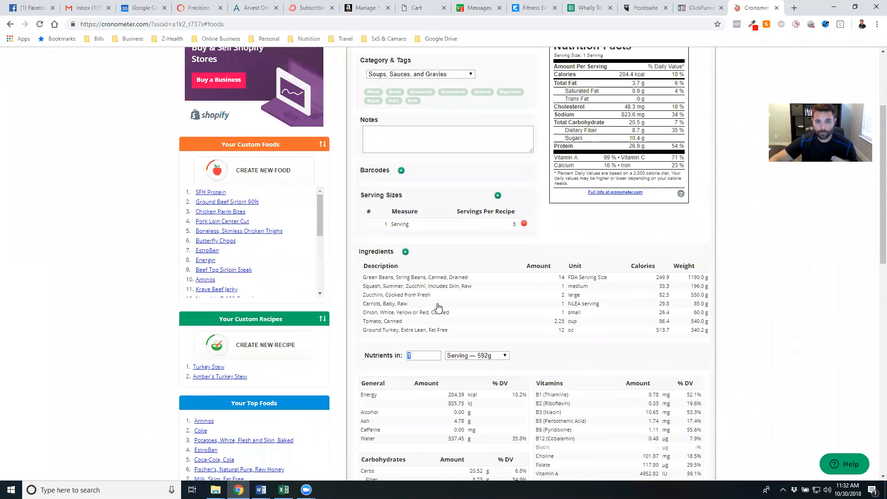
left_click(432, 278)
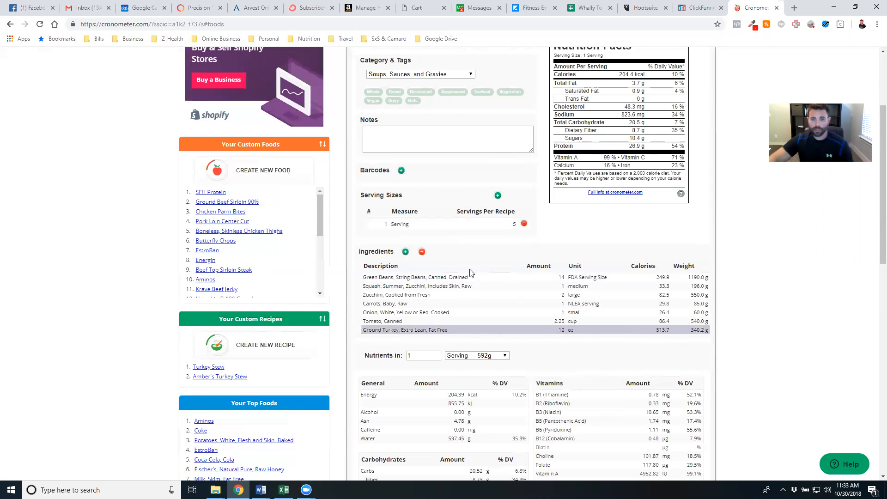
scroll(545, 276, "down", 2)
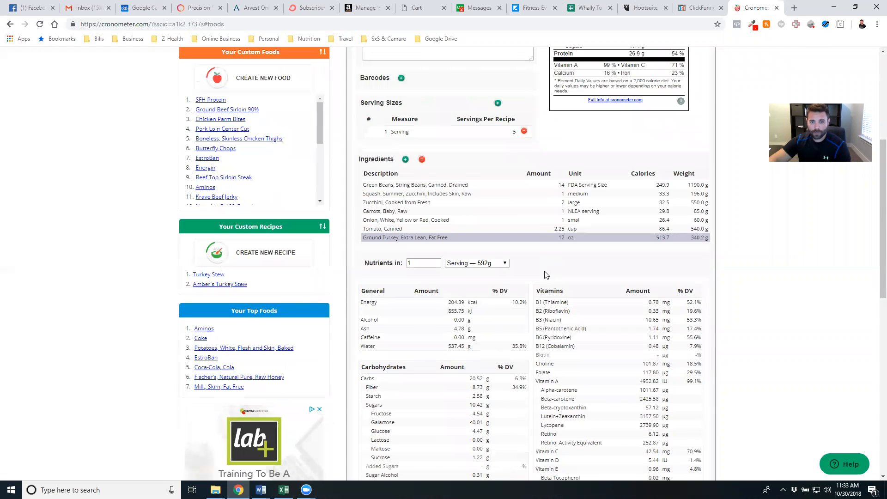
scroll(544, 269, "down", 2)
left_click(498, 171)
left_click(487, 213)
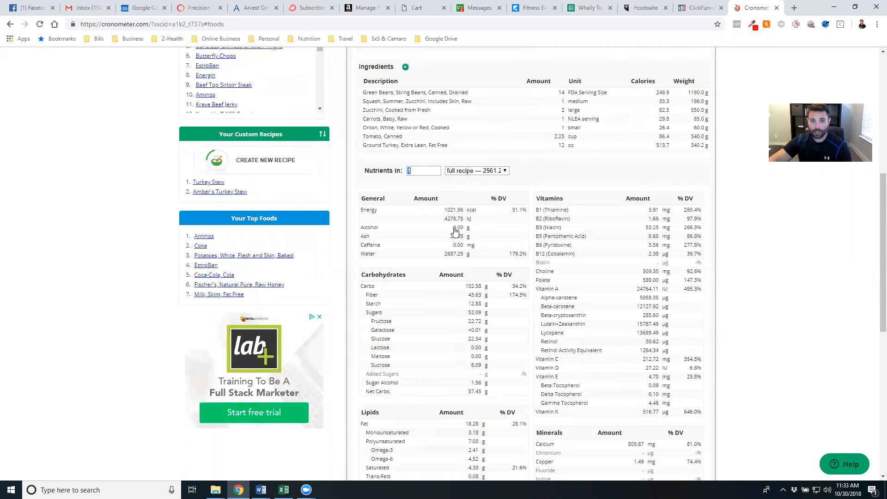
scroll(495, 256, "down", 1)
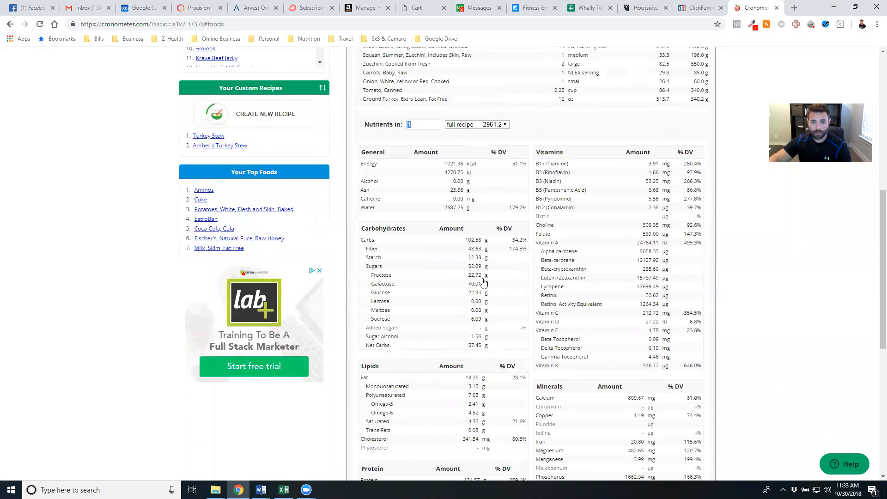
scroll(495, 302, "down", 1)
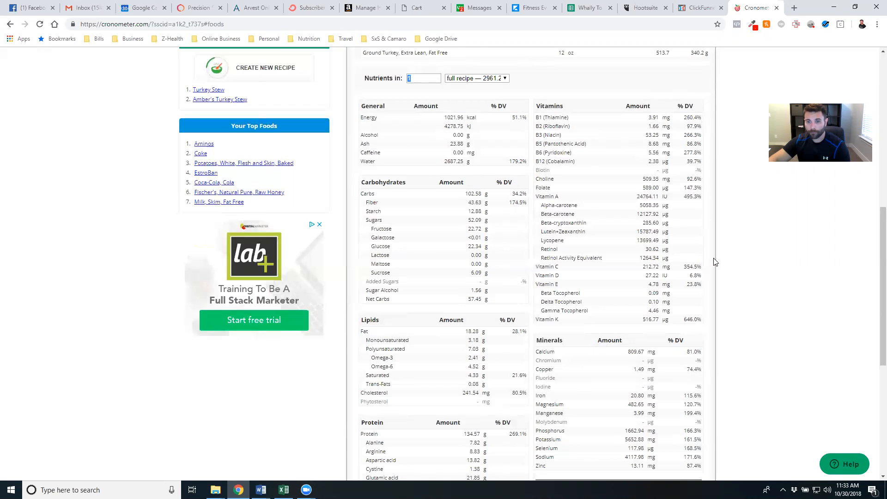
scroll(707, 264, "down", 1)
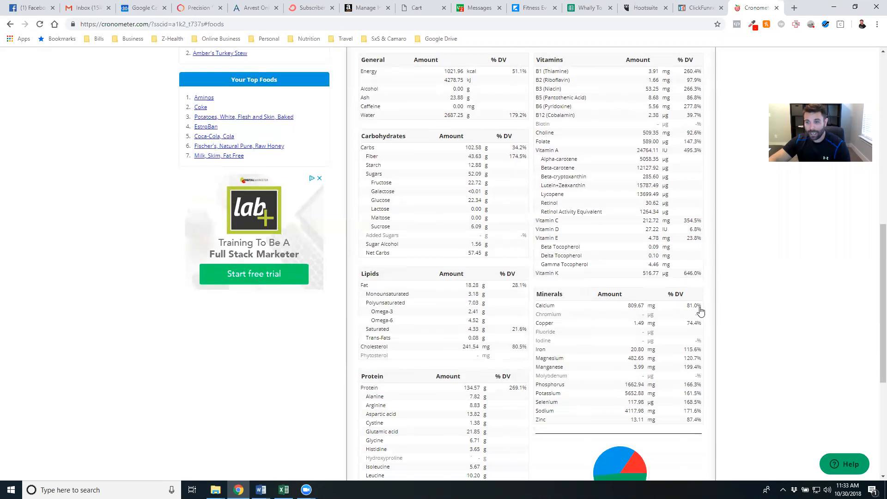
scroll(699, 300, "up", 2)
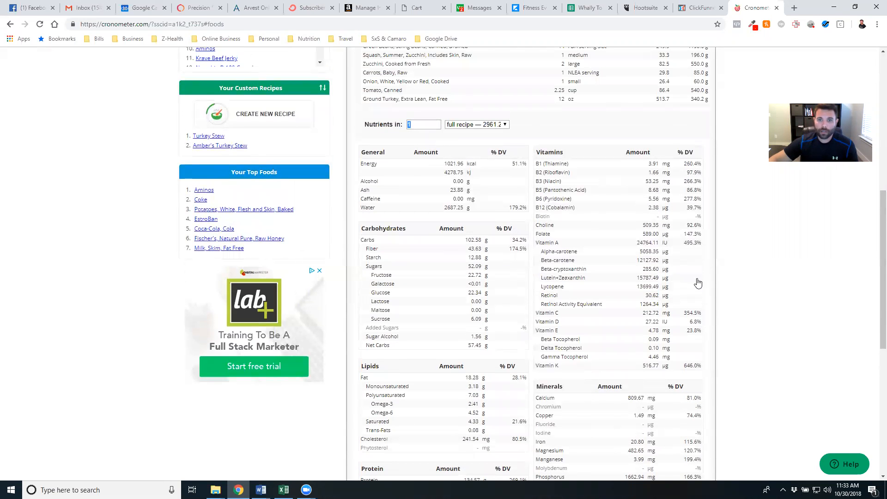
scroll(663, 257, "up", 2)
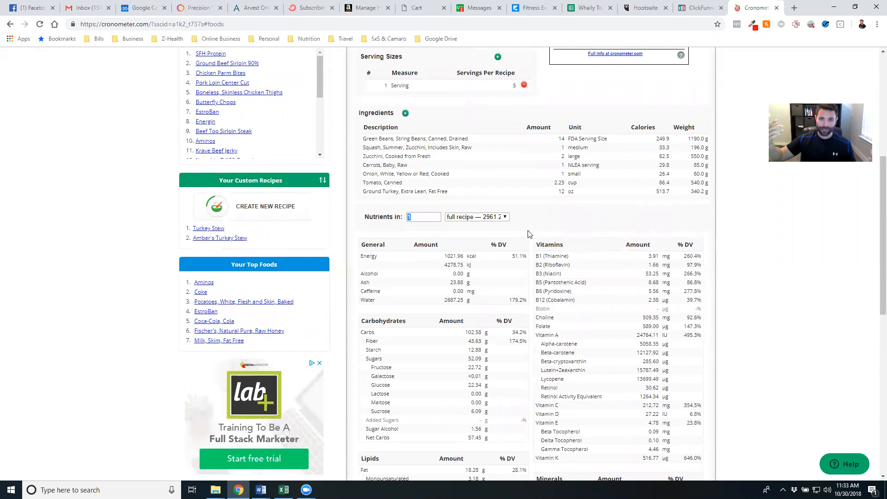
scroll(484, 182, "up", 2)
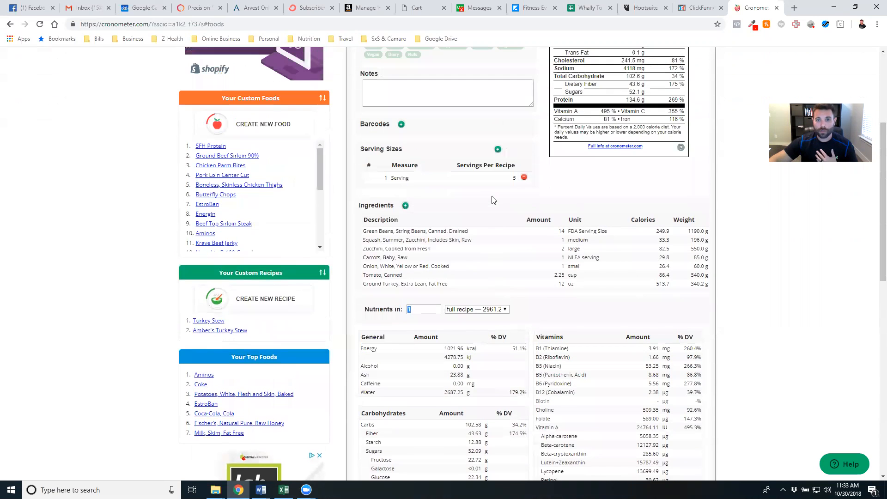
left_click(524, 178)
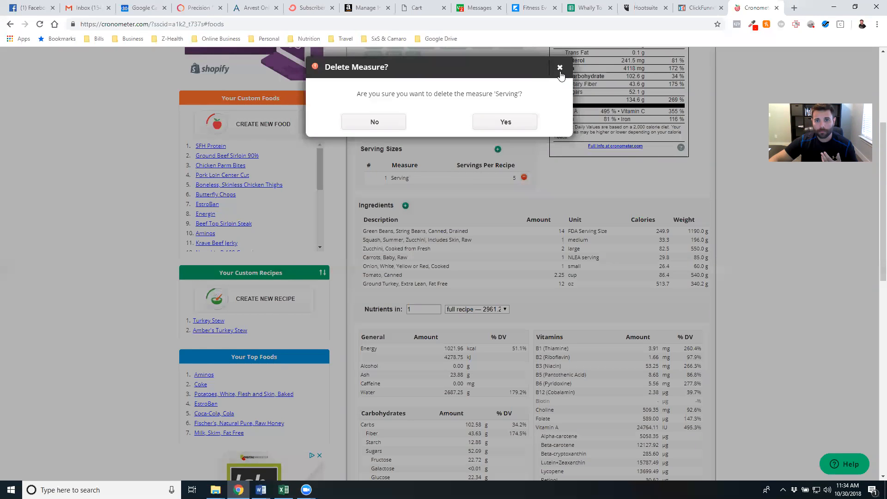
left_click(560, 68)
left_click(514, 179)
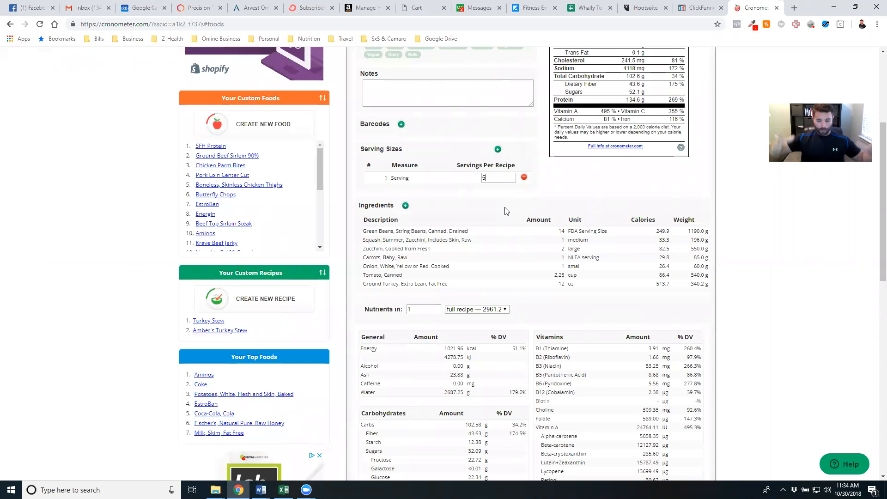
left_click(509, 198)
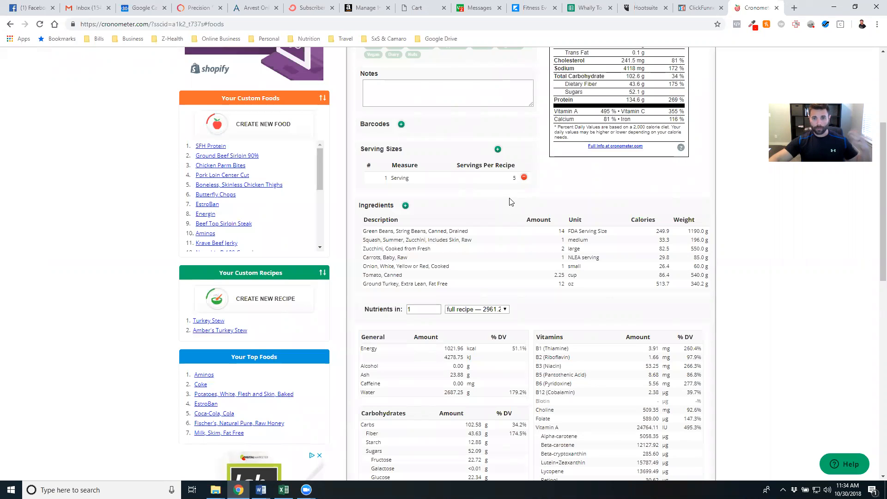
- Switch the Turkey Stew nutrient breakdown to one serving and review its ingredients, nutrients and nutrition facts label
left_click(489, 309)
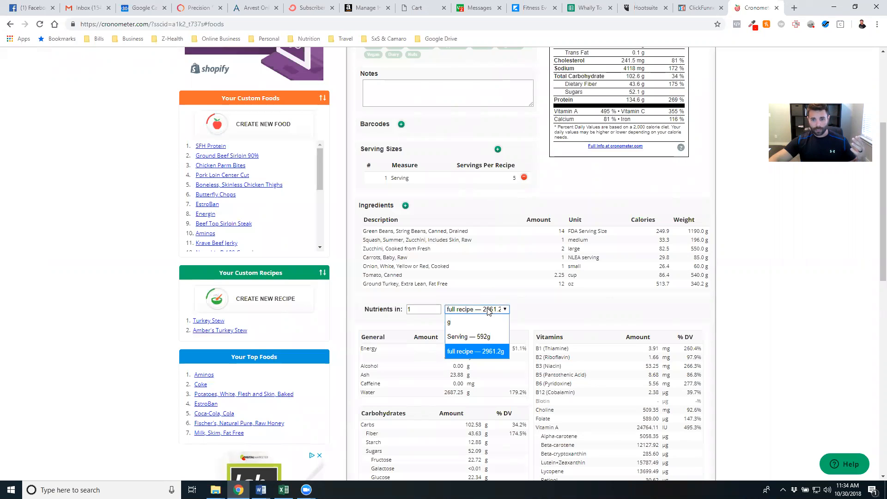
left_click(487, 340)
scroll(524, 299, "down", 1)
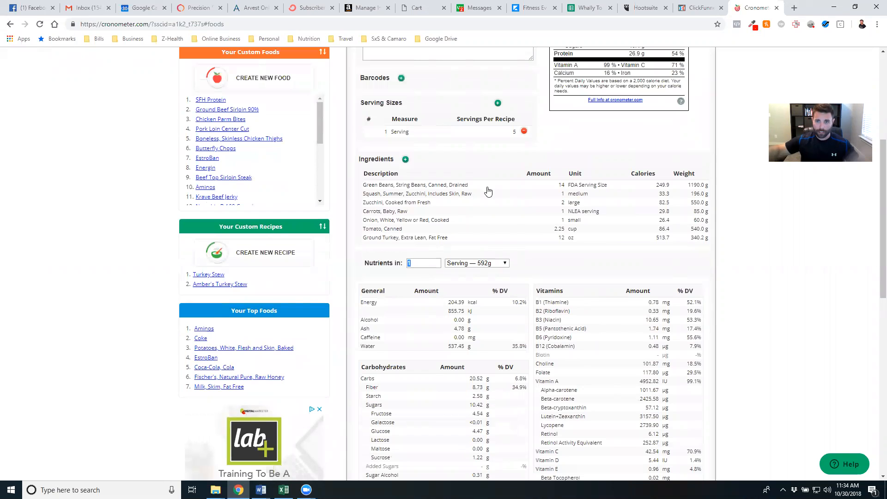
scroll(487, 193, "down", 1)
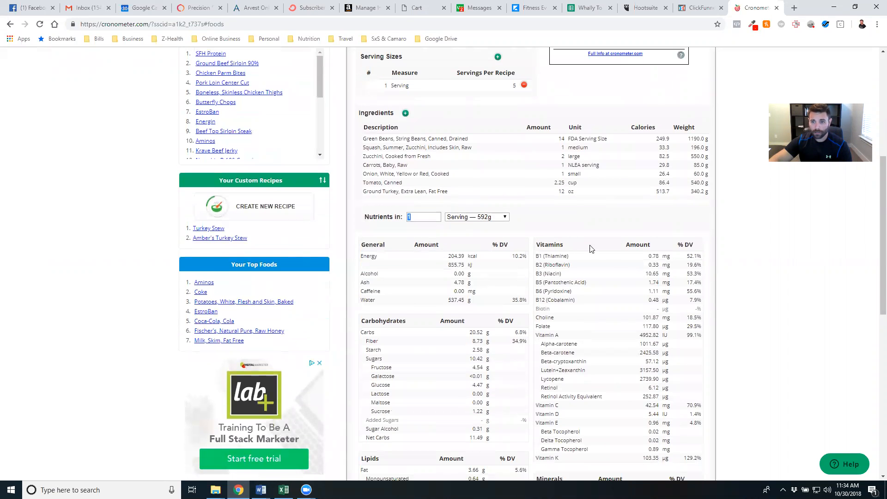
scroll(548, 333, "up", 6)
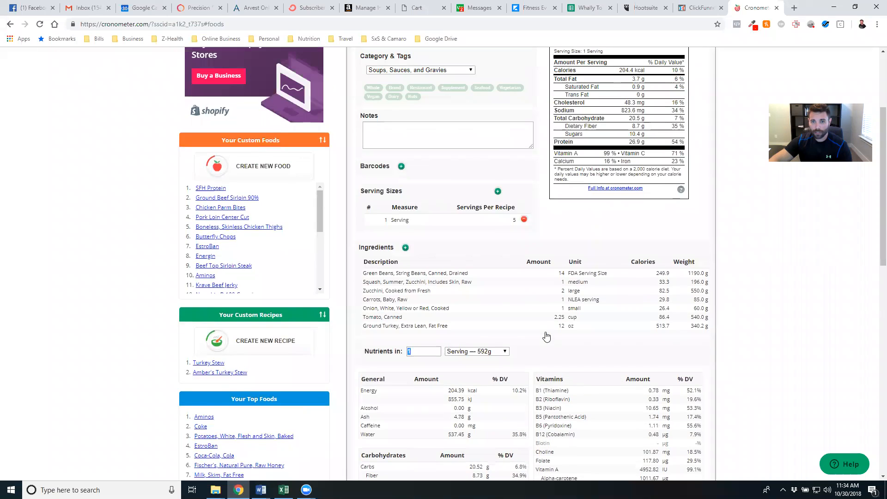
scroll(529, 234, "down", 6)
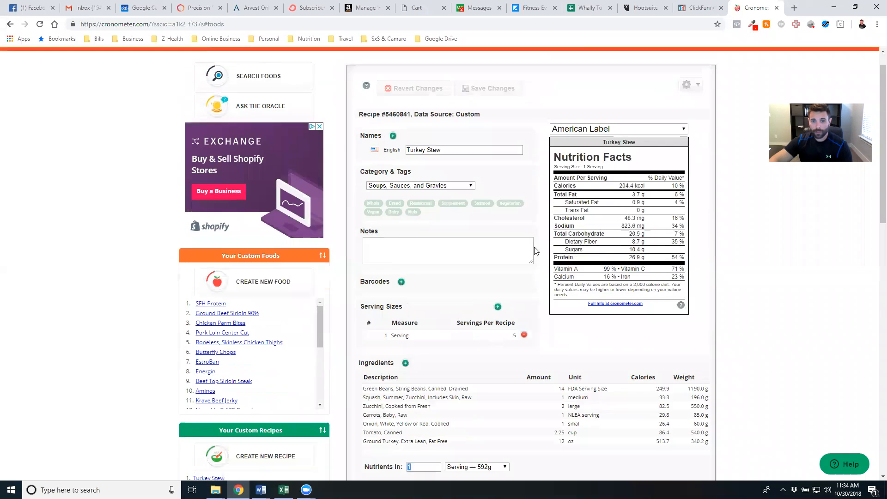
scroll(539, 281, "up", 4)
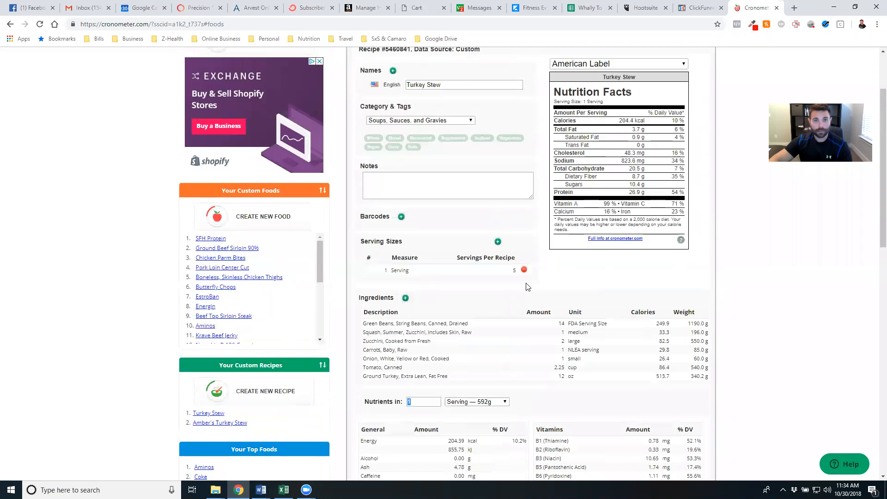
scroll(529, 287, "up", 3)
- Open the diary for October 31, 2018 and search the foods to add for "turkey stew"
left_click(152, 73)
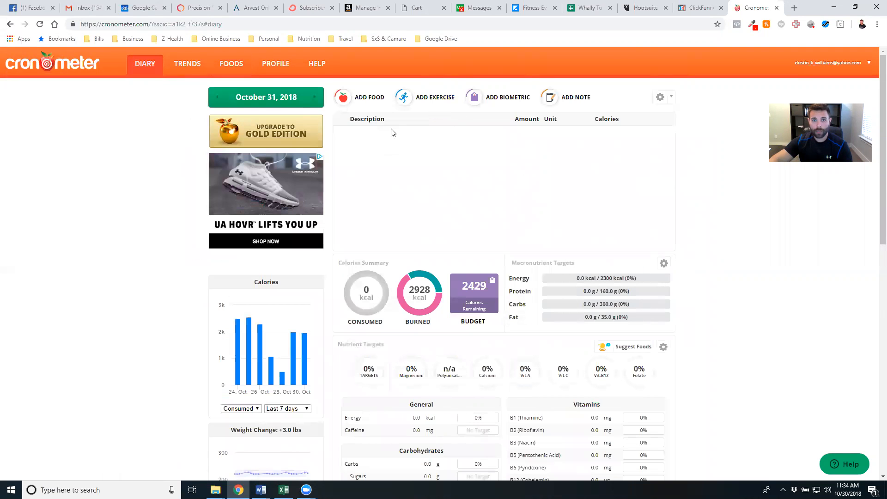
left_click(373, 100)
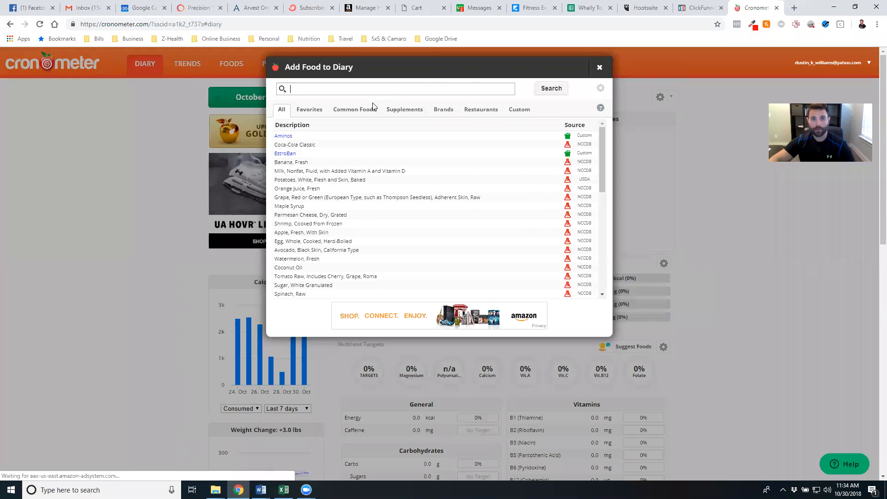
type("turkey ste")
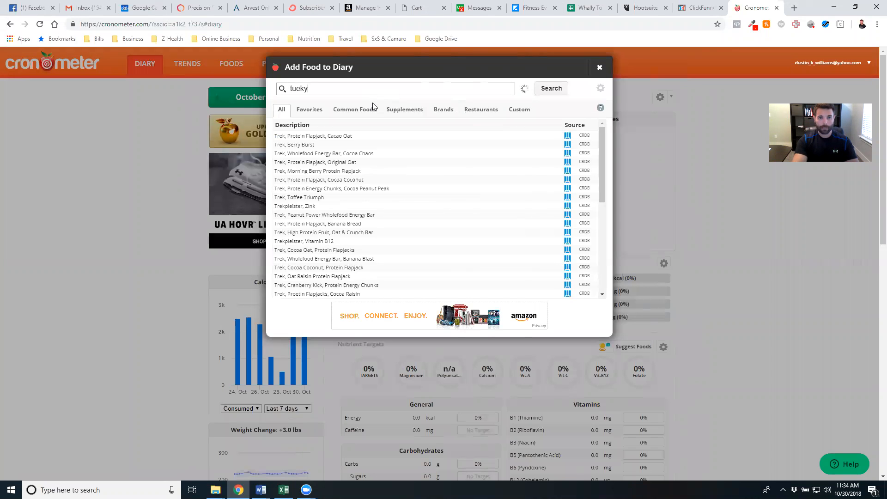
type("w")
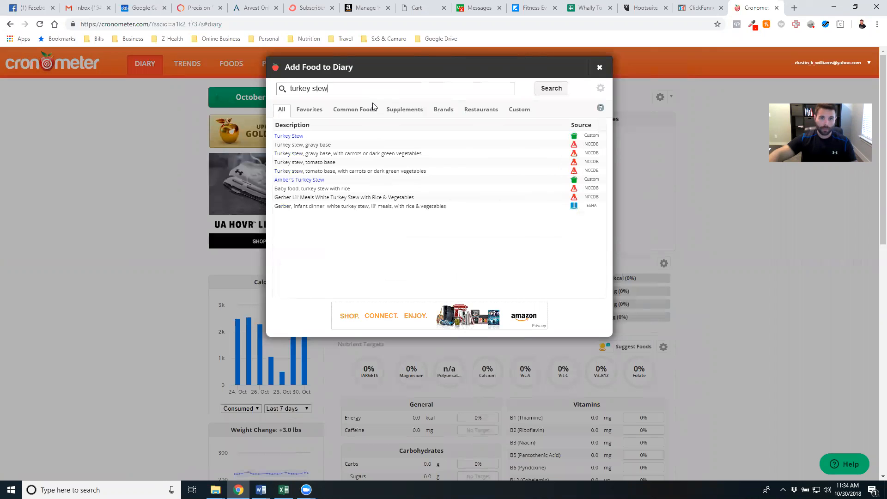
- Clear the search, limit the foods to custom ones and add 2 servings of Turkey Stew to the diary
left_click_drag(331, 89, 277, 94)
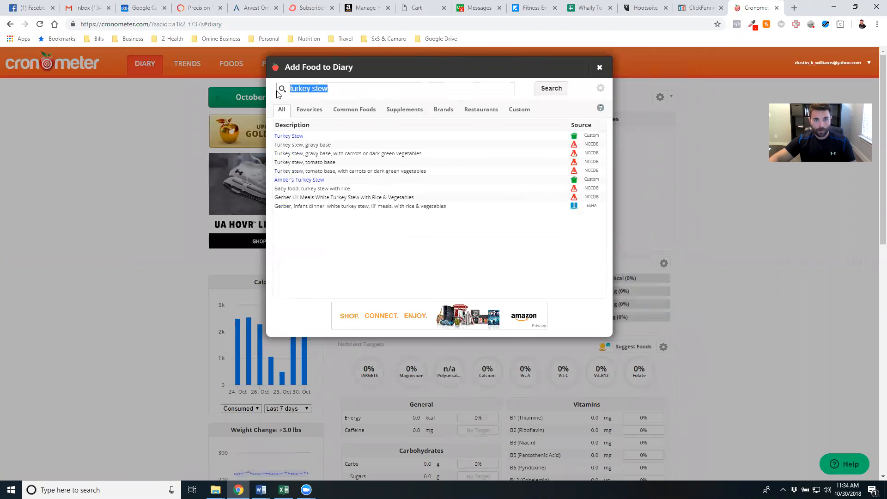
key("BackSpace")
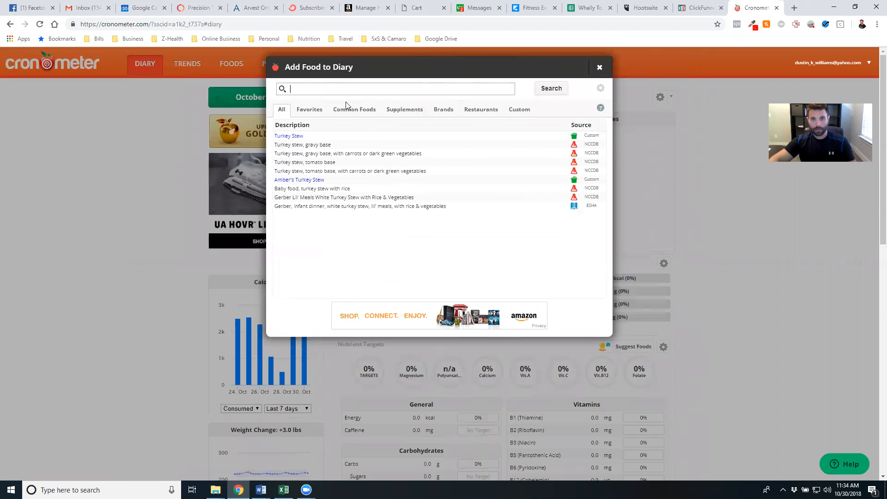
left_click(522, 112)
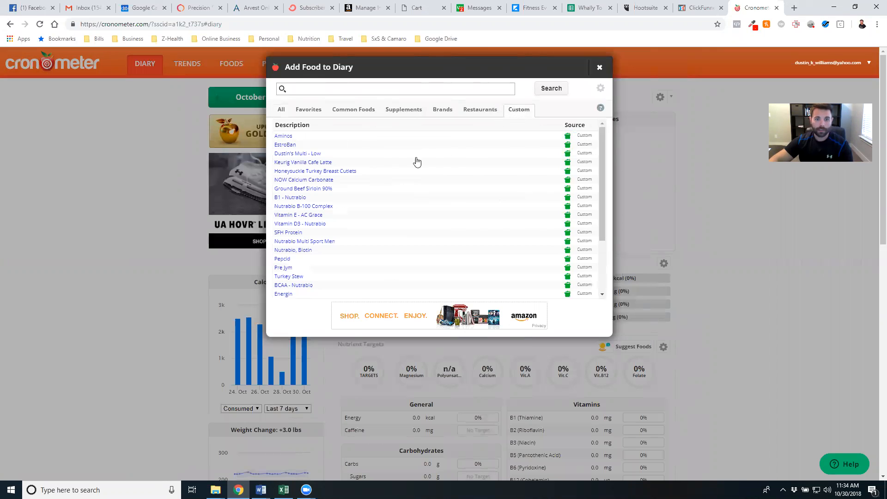
left_click(299, 279)
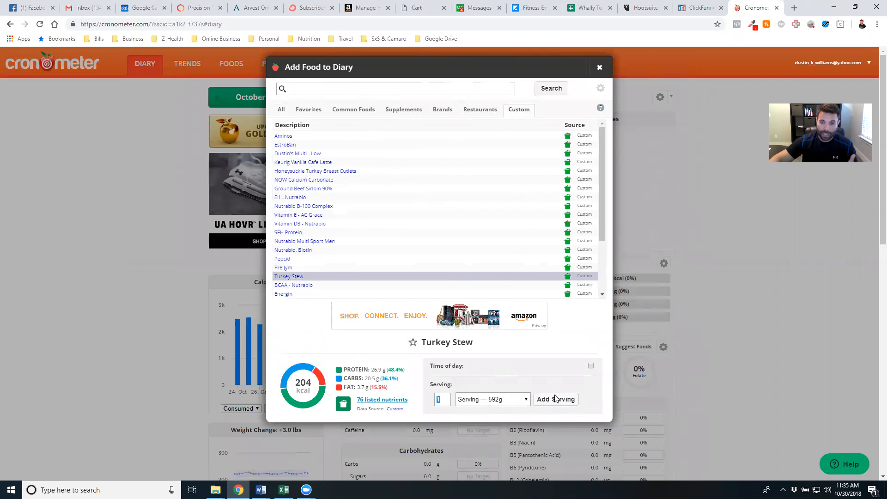
type("2")
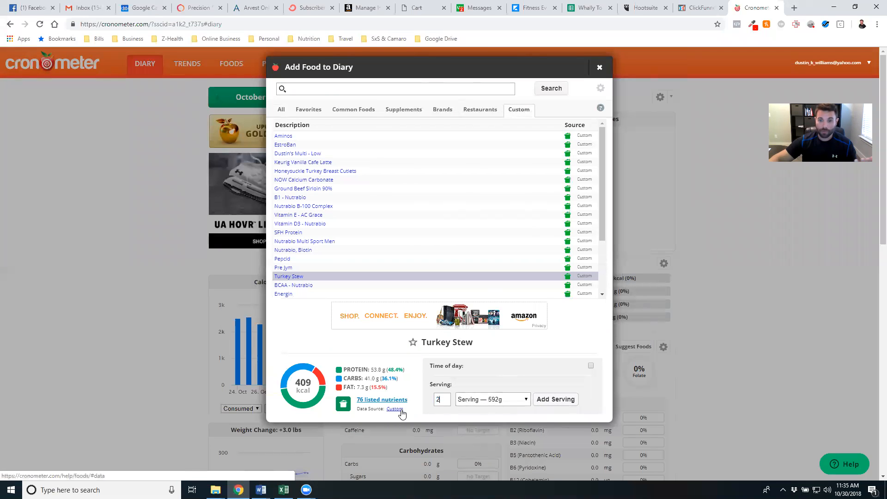
left_click(559, 400)
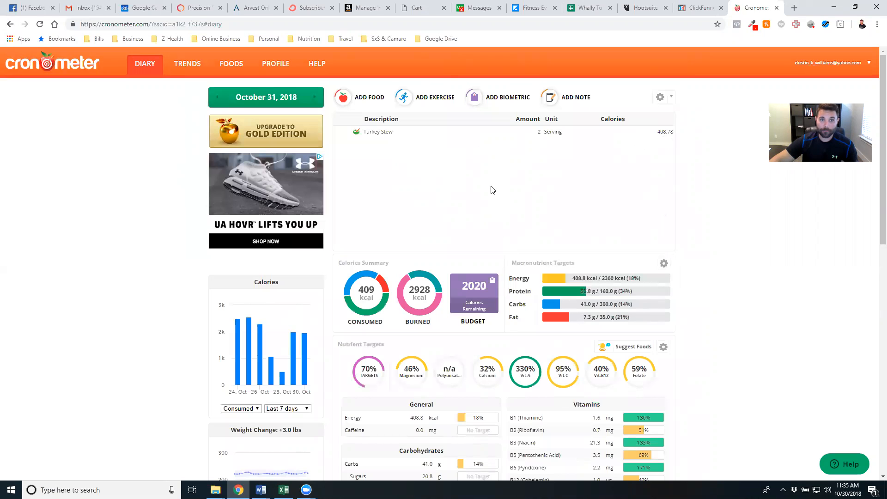
- Reopen the custom recipe Turkey Stew and set its Ground Turkey, Extra Lean, Fat Free amount to 15 oz
left_click(235, 66)
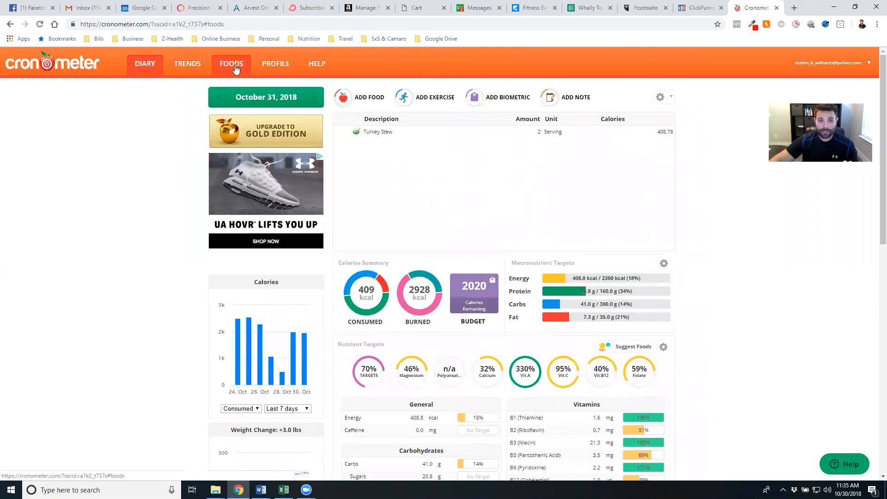
scroll(343, 303, "down", 4)
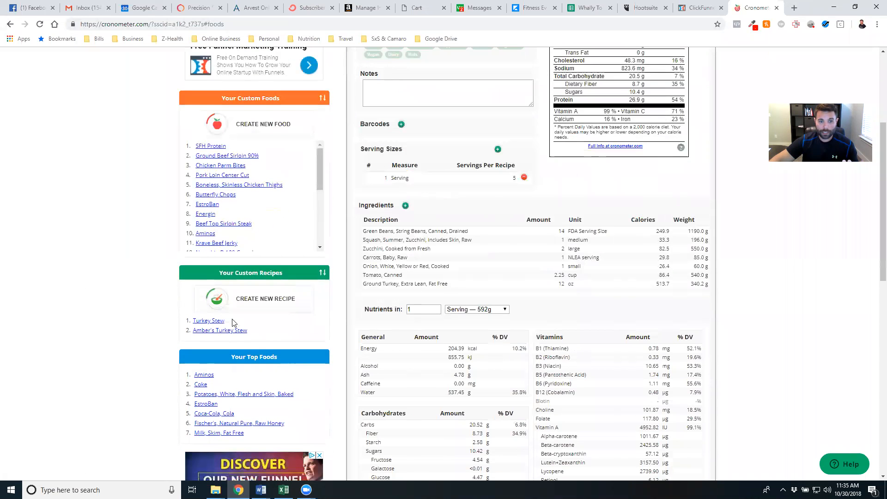
left_click(208, 320)
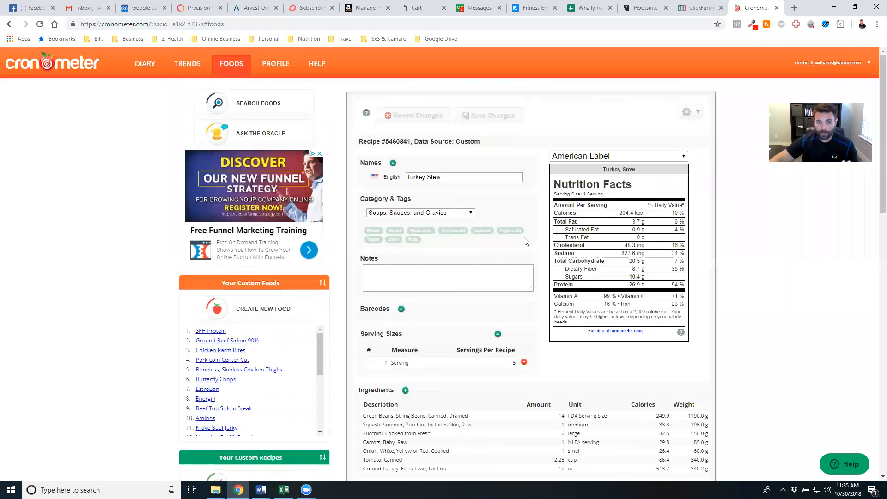
scroll(517, 272, "down", 3)
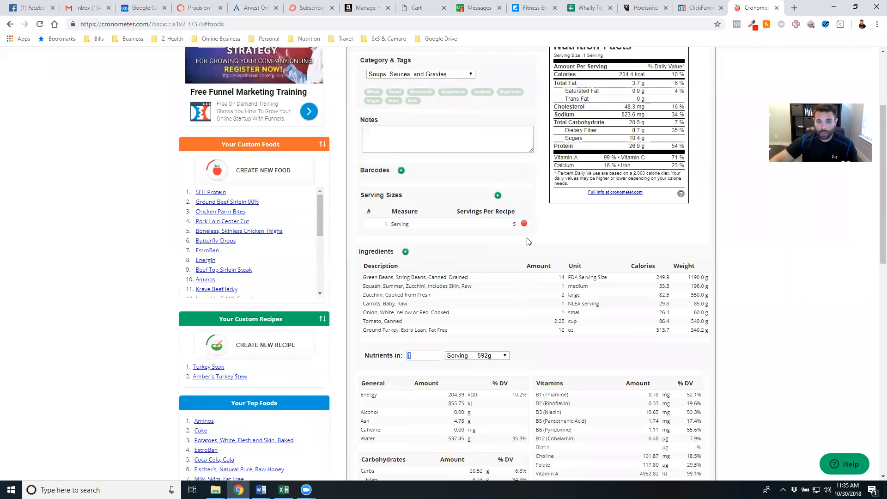
left_click(463, 279)
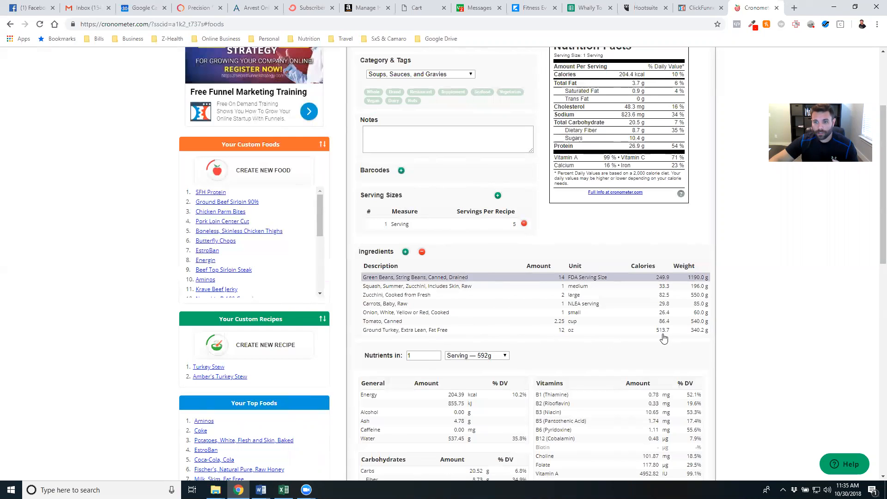
left_click(564, 332)
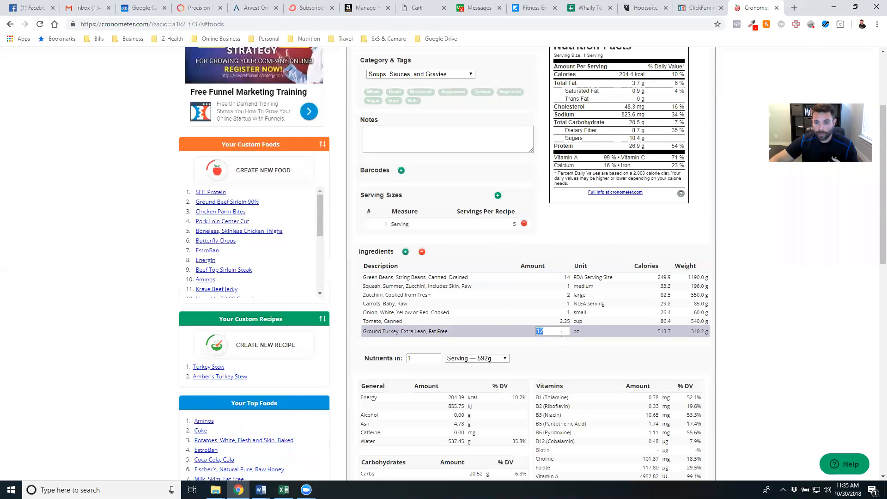
type("15")
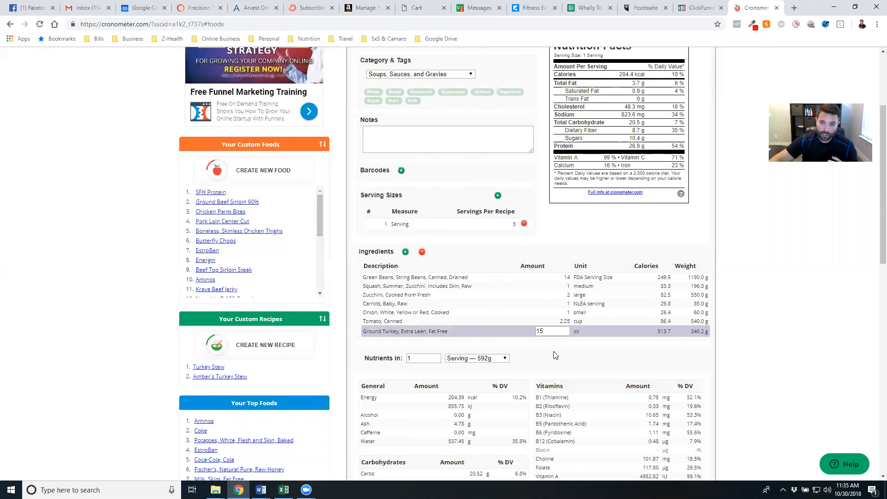
key("Tab")
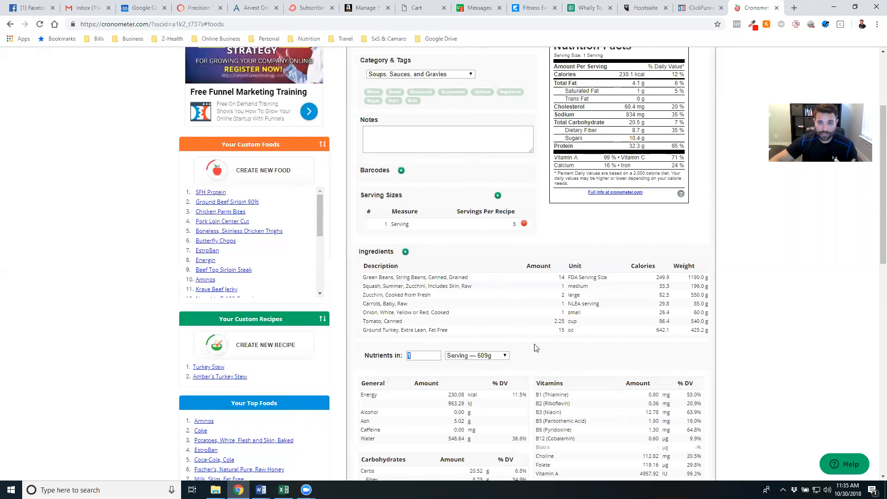
- Revert the unsaved ground turkey change, check the recipe's ingredients and return to the diary
scroll(560, 345, "up", 1)
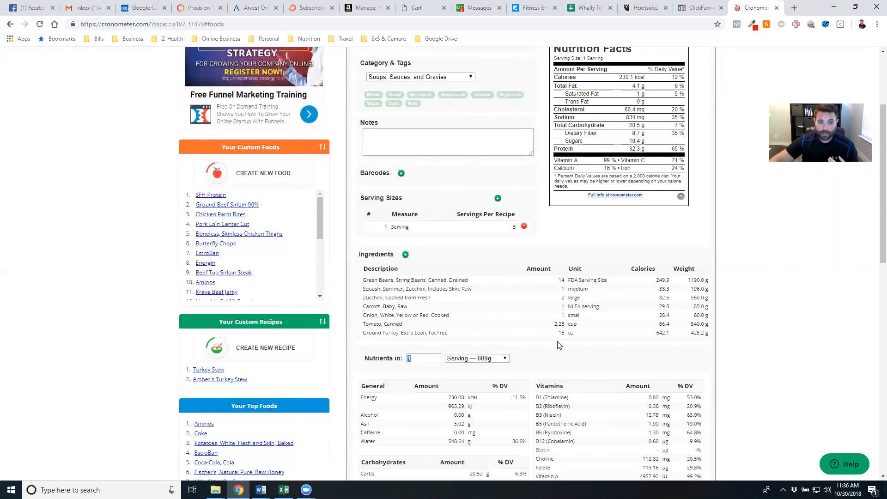
scroll(559, 345, "up", 2)
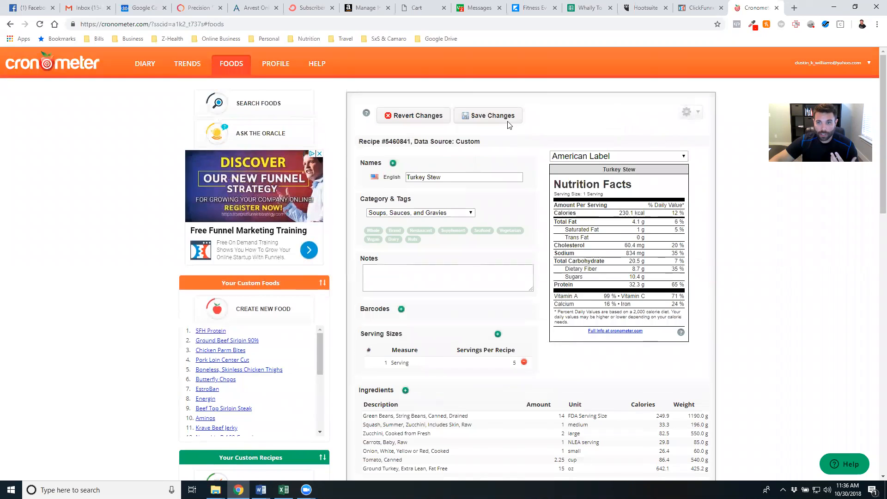
left_click(428, 118)
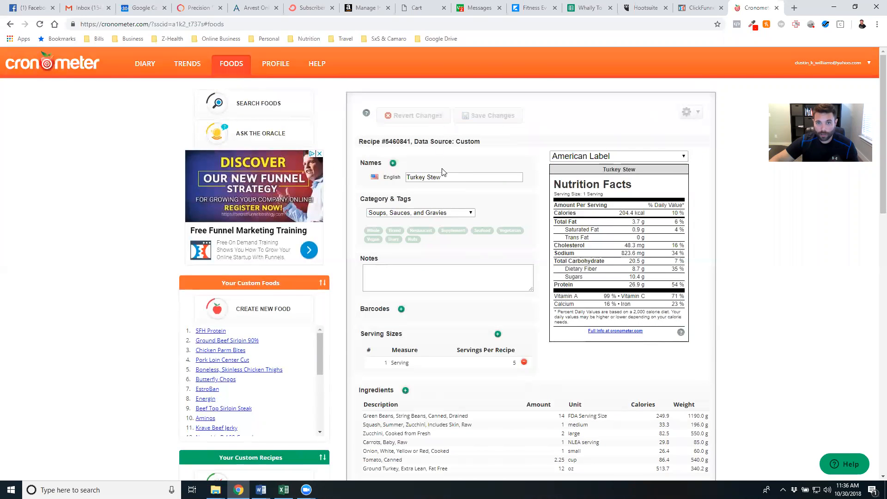
scroll(522, 277, "down", 4)
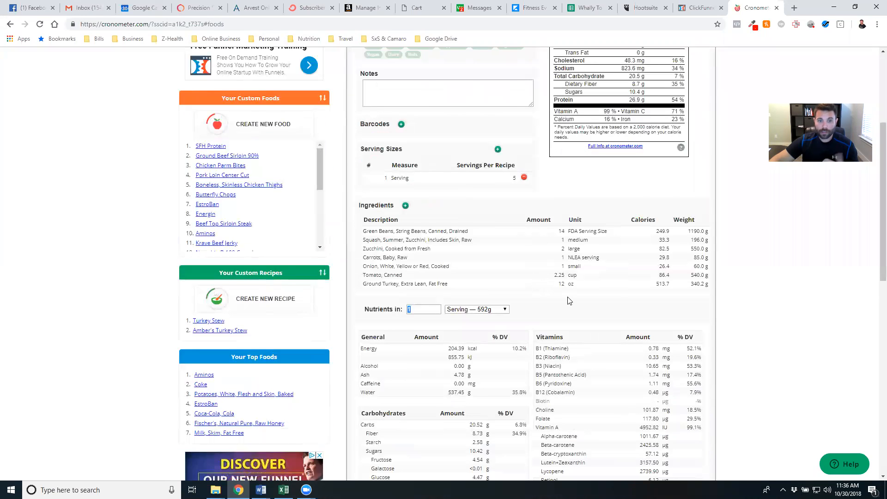
scroll(569, 300, "up", 4)
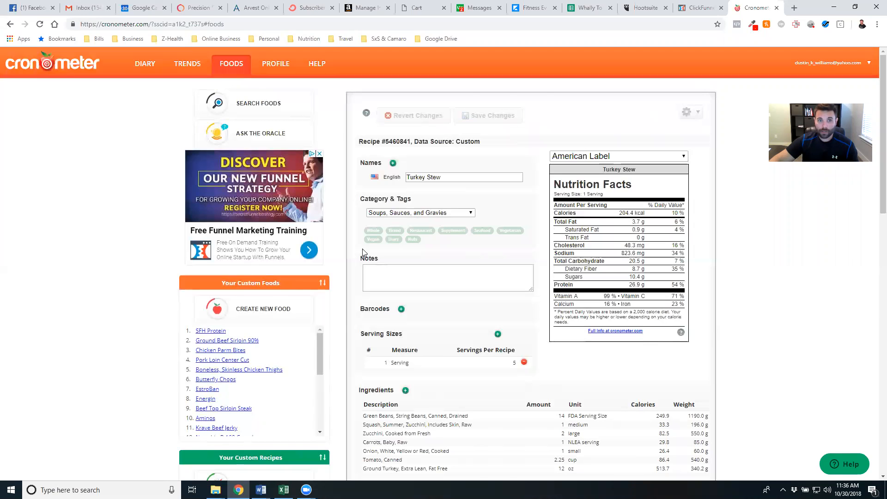
left_click(140, 68)
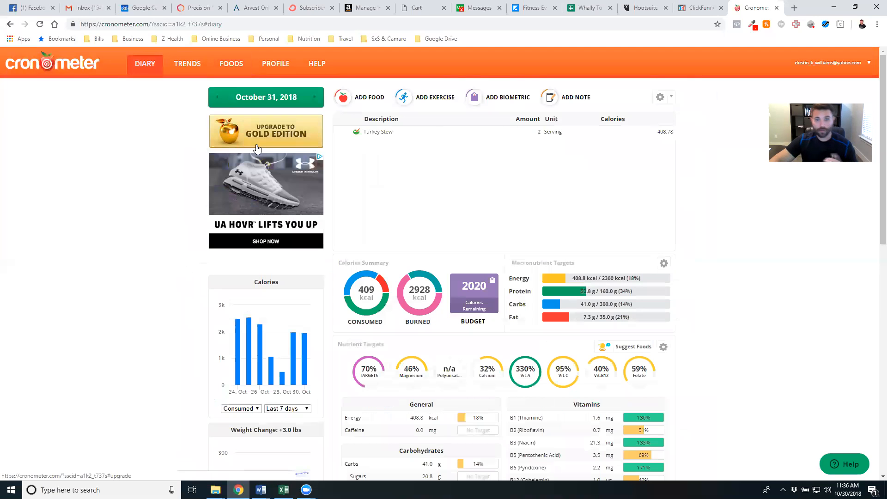